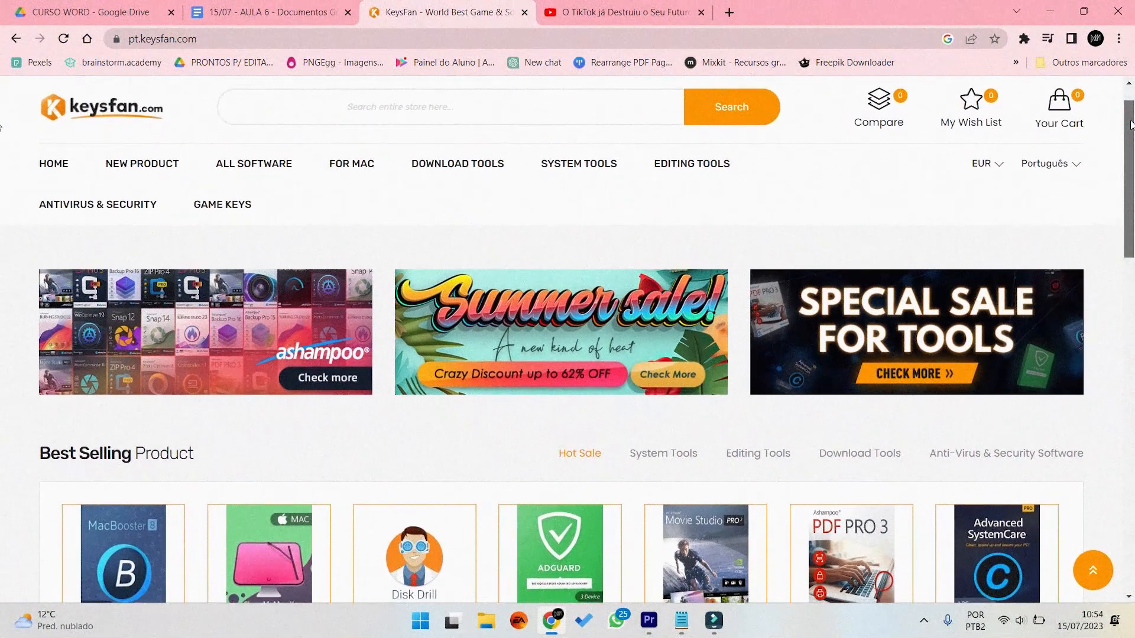
{"action": "scroll", "coordinate": [1131, 131], "scroll_direction": "down", "scroll_amount": 1}
{"action": "left_click_drag", "start_coordinate": [1131, 131], "coordinate": [1125, 468]}
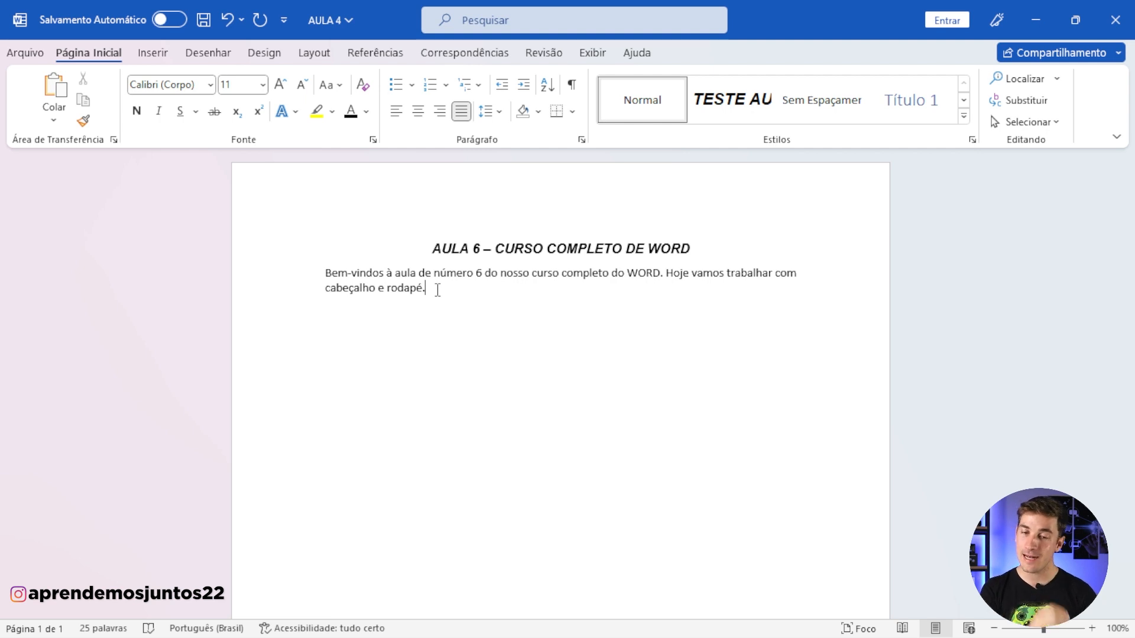
Step: Insert a blank-style (Em Branco) header in the document with the text "Patrocinado por KeysFan"
{"action": "left_click", "coordinate": [148, 56]}
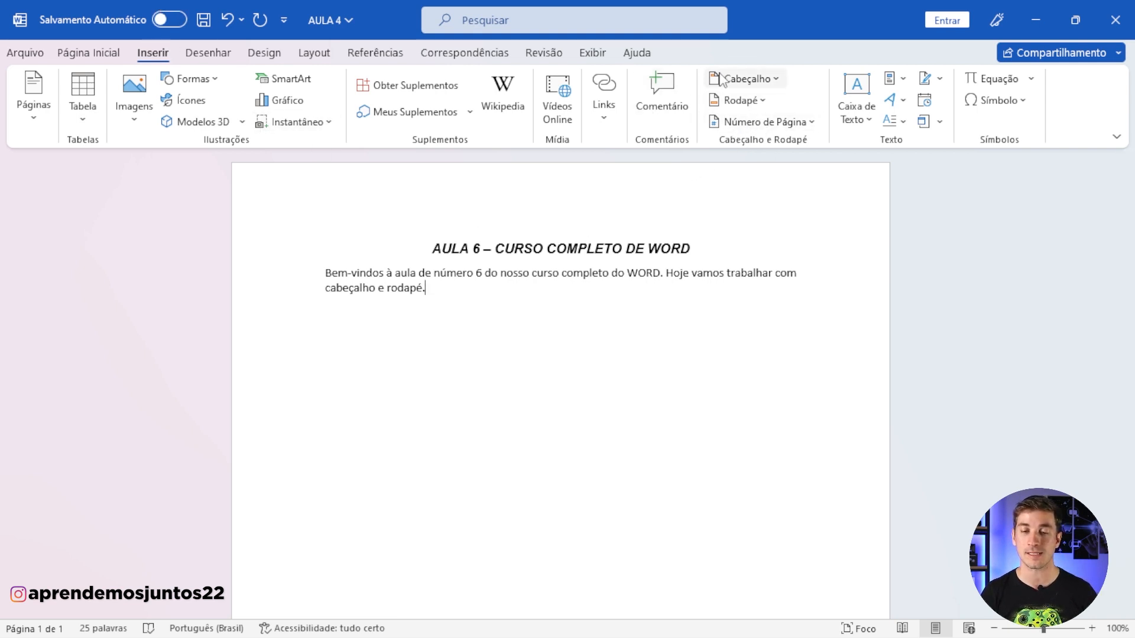
{"action": "left_click", "coordinate": [774, 81]}
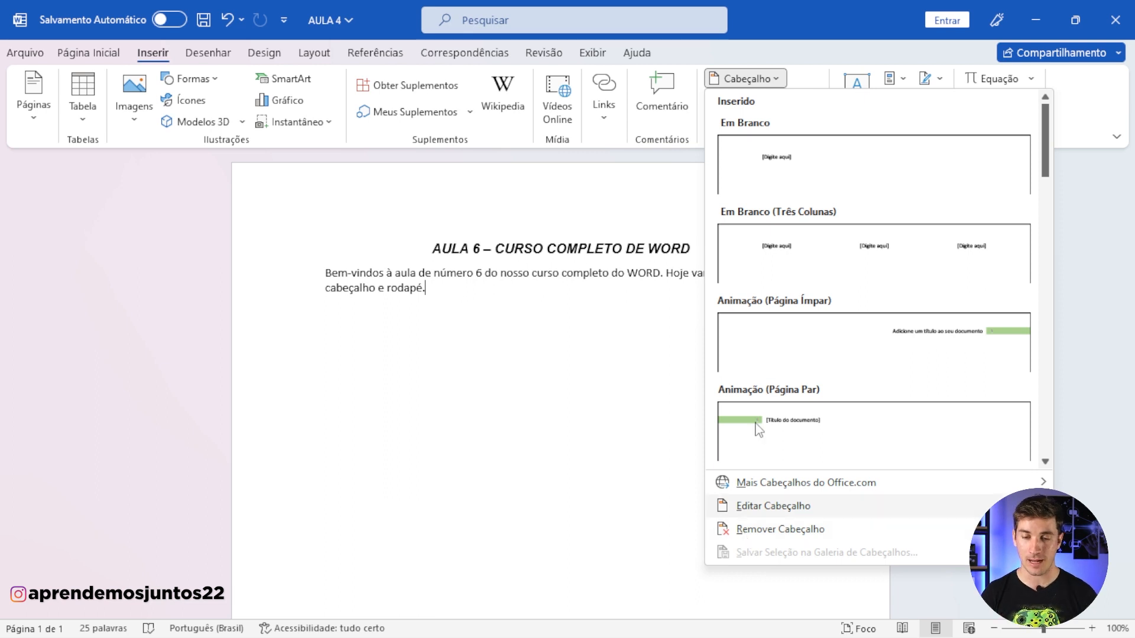
{"action": "left_click", "coordinate": [777, 183]}
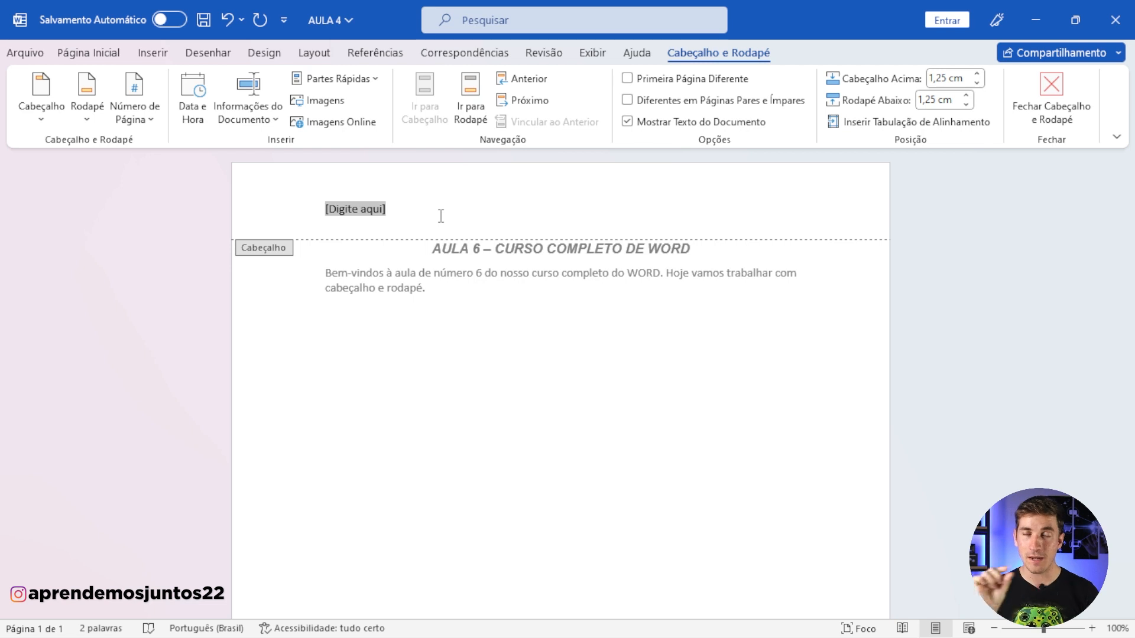
{"action": "type", "text": "Pa"}
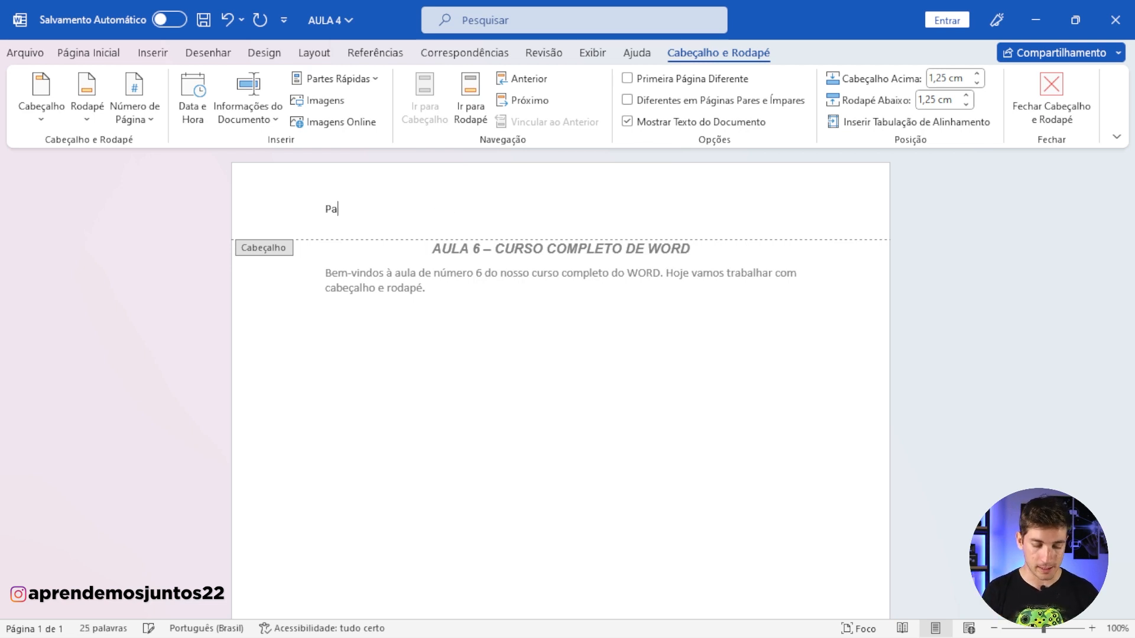
{"action": "type", "text": "tro"}
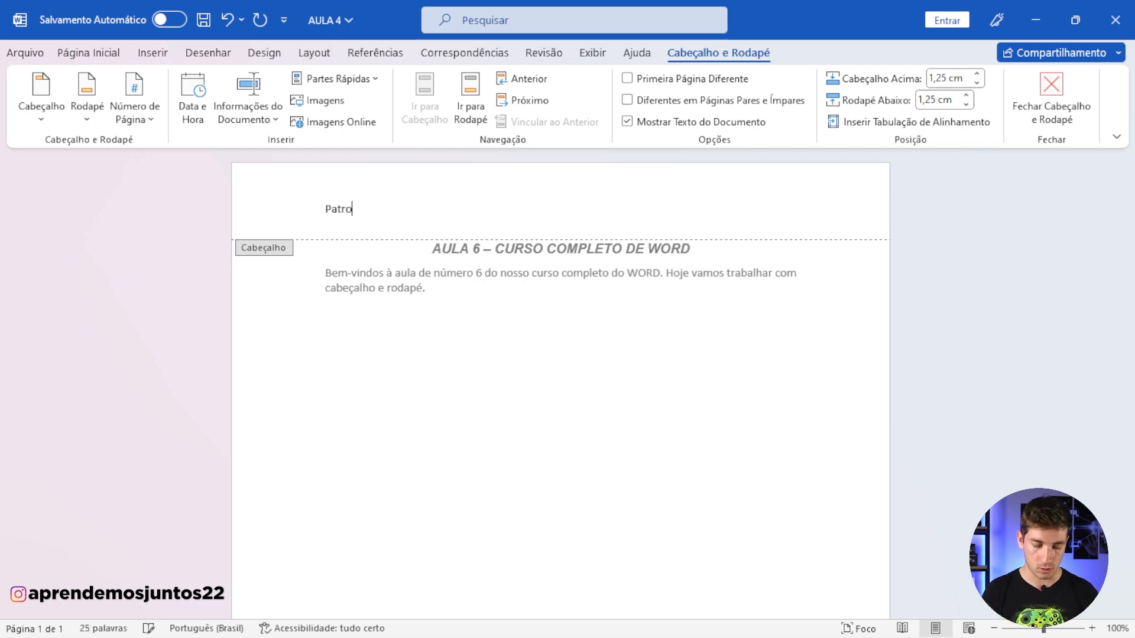
{"action": "type", "text": "cinaco por Keys"}
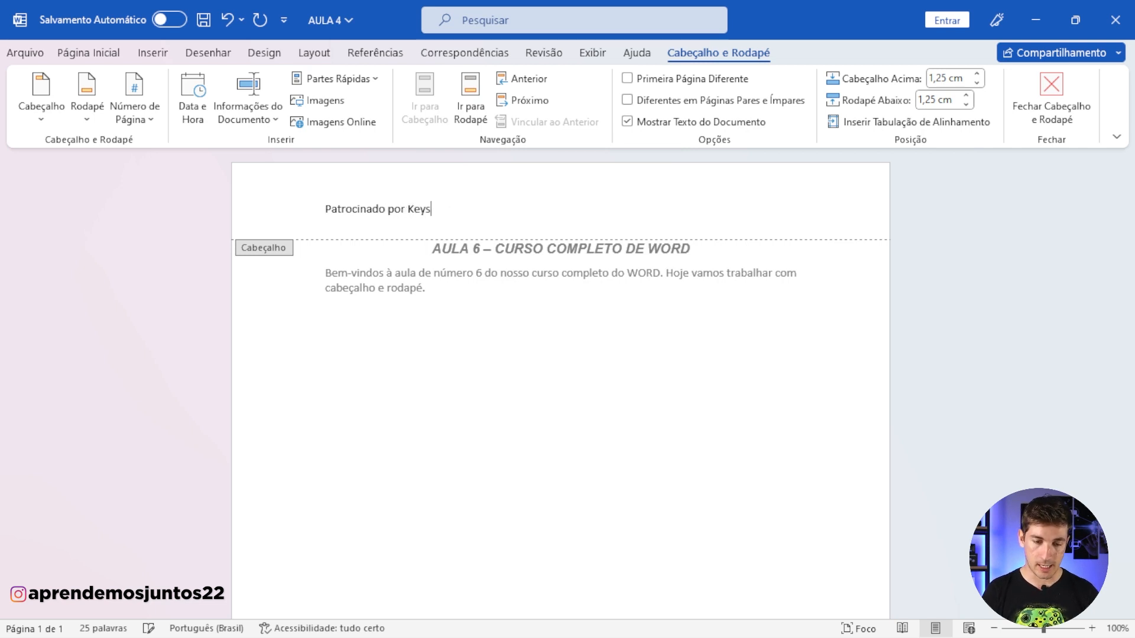
{"action": "type", "text": "Fan"}
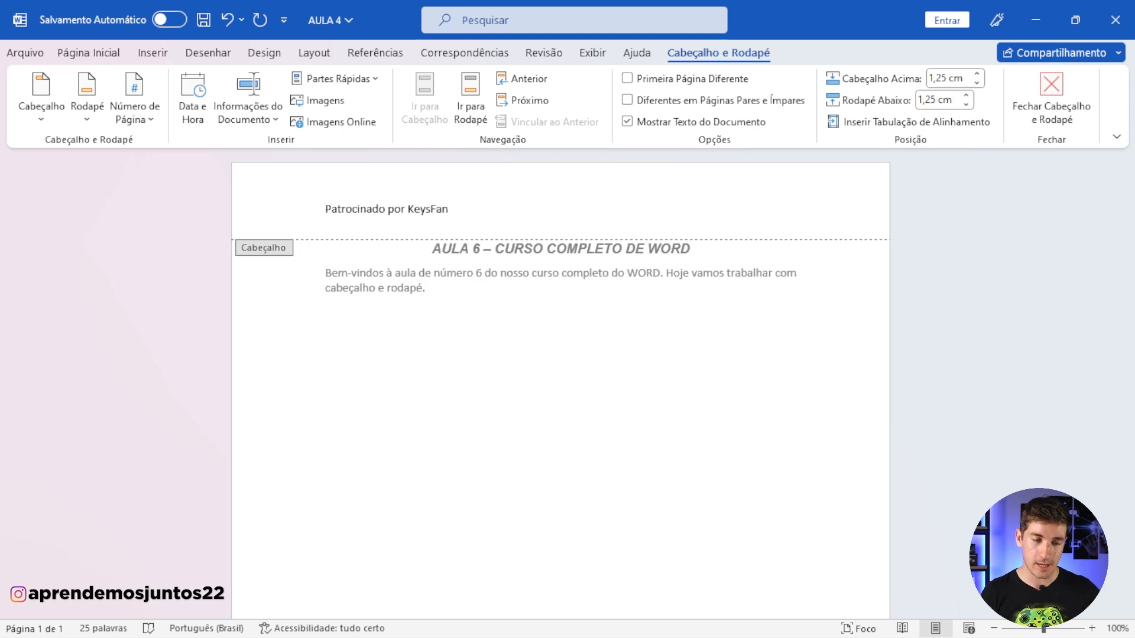
Step: Try enlarging the header with empty lines below its text, and remove them again
{"action": "key", "text": "Return"}
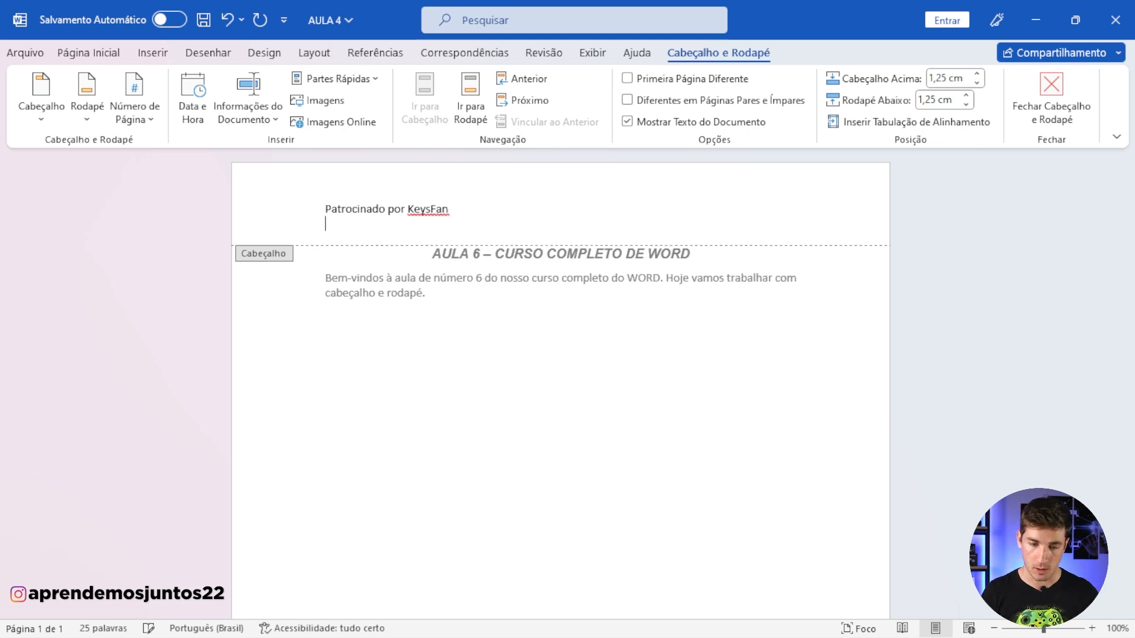
{"action": "key", "text": "Return"}
{"action": "key", "text": "Return"}
{"action": "key", "text": "Return"}
{"action": "key", "text": "Return"}
{"action": "key", "text": "Return"}
{"action": "key", "text": "Return"}
{"action": "key", "text": "Return"}
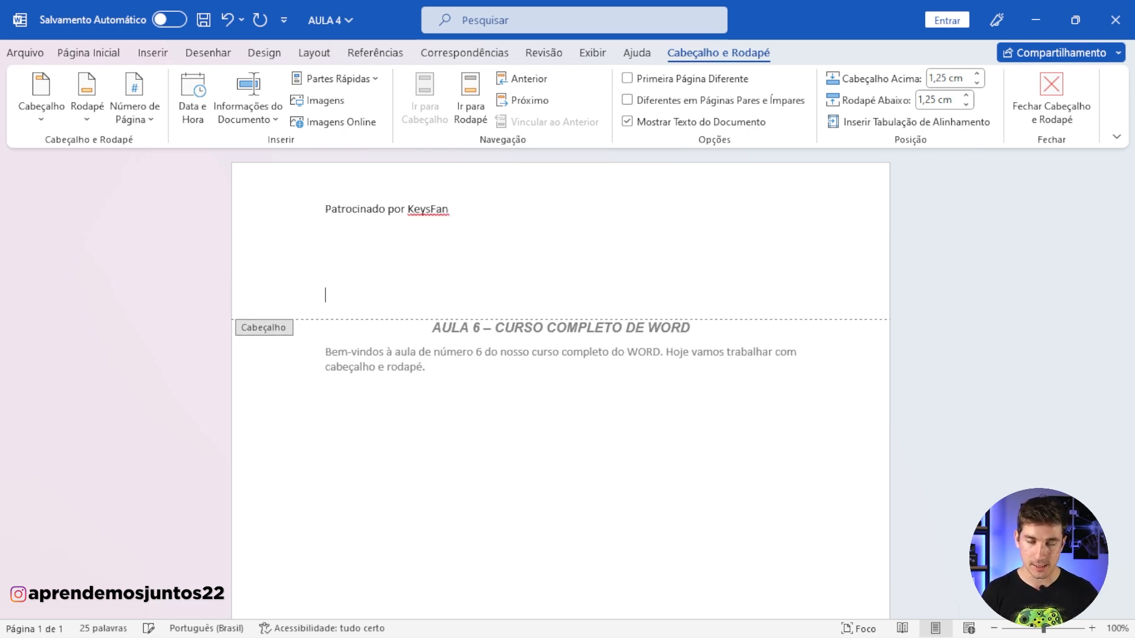
{"action": "key", "text": "BackSpace"}
{"action": "key", "text": "BackSpace"}
{"action": "key", "text": "BackSpace"}
{"action": "key", "text": "BackSpace"}
{"action": "key", "text": "BackSpace"}
{"action": "key", "text": "BackSpace"}
{"action": "key", "text": "BackSpace"}
{"action": "key", "text": "BackSpace"}
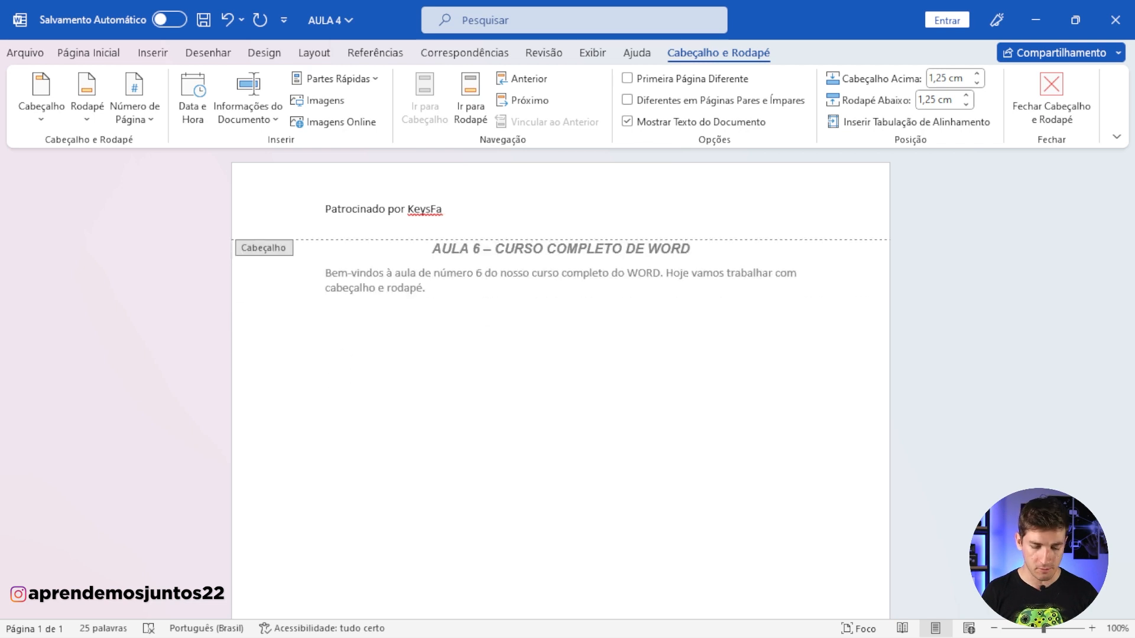
Step: Insert the date as 05/07/2023 at the end of the header text and put a period after "KeysFan"
{"action": "double_click", "coordinate": [427, 339]}
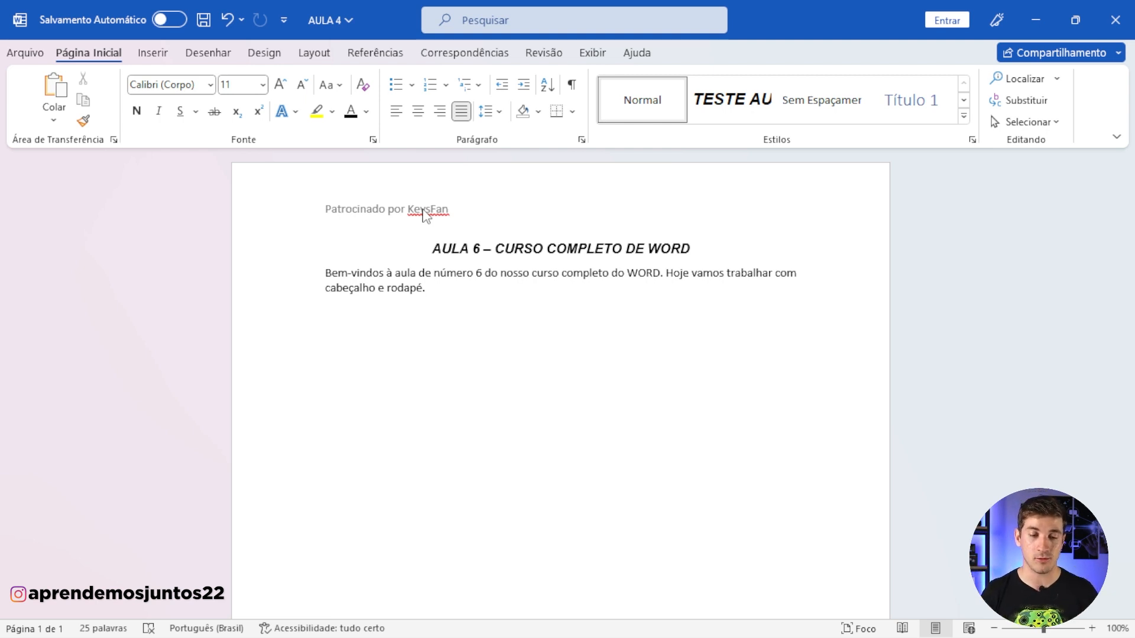
{"action": "double_click", "coordinate": [424, 212]}
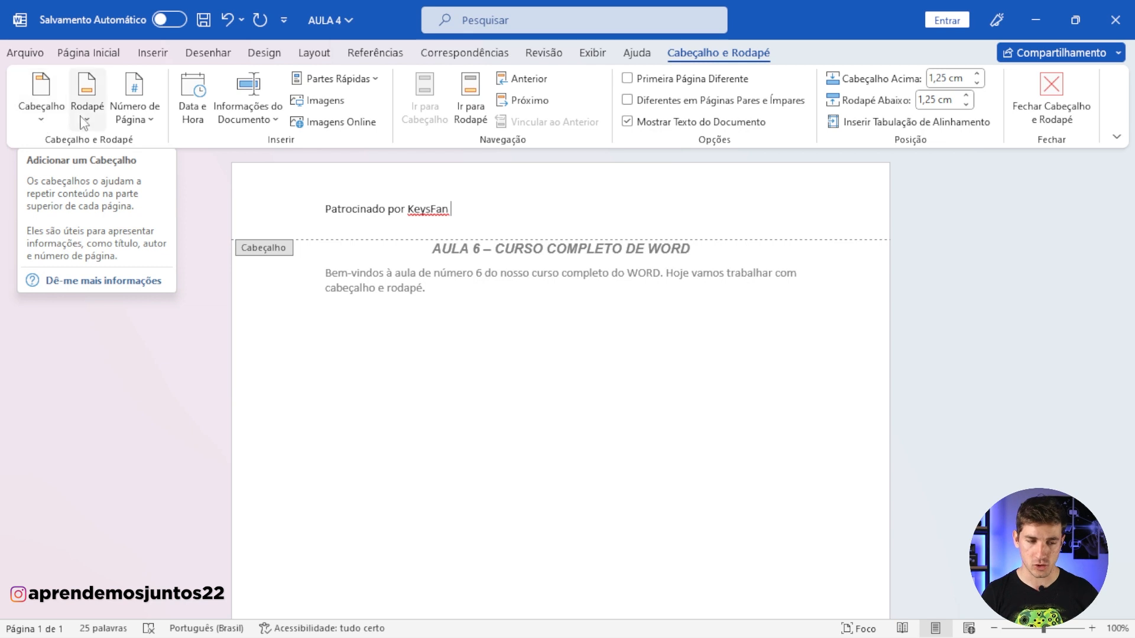
{"action": "left_click", "coordinate": [195, 112]}
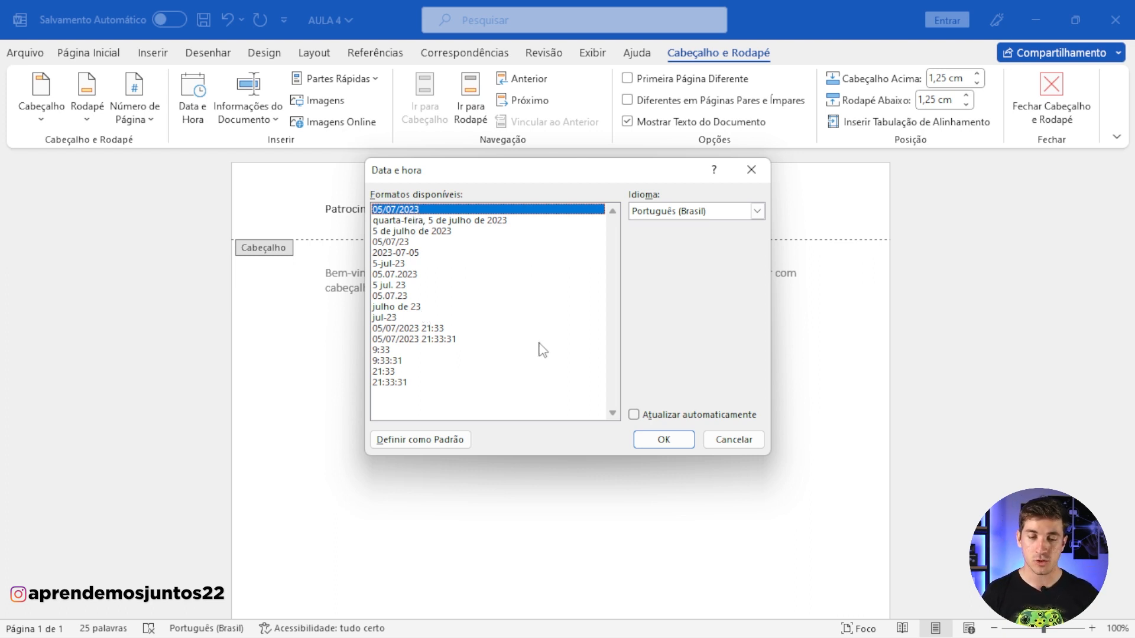
{"action": "left_click", "coordinate": [668, 443]}
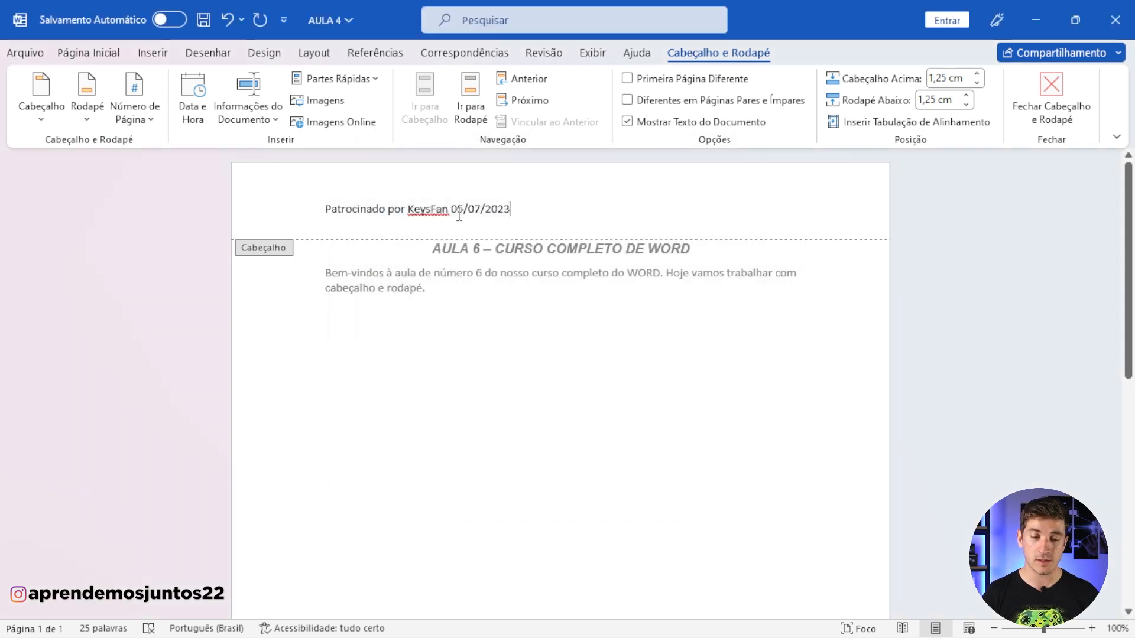
{"action": "left_click", "coordinate": [455, 211]}
{"action": "key", "text": "BackSpace"}
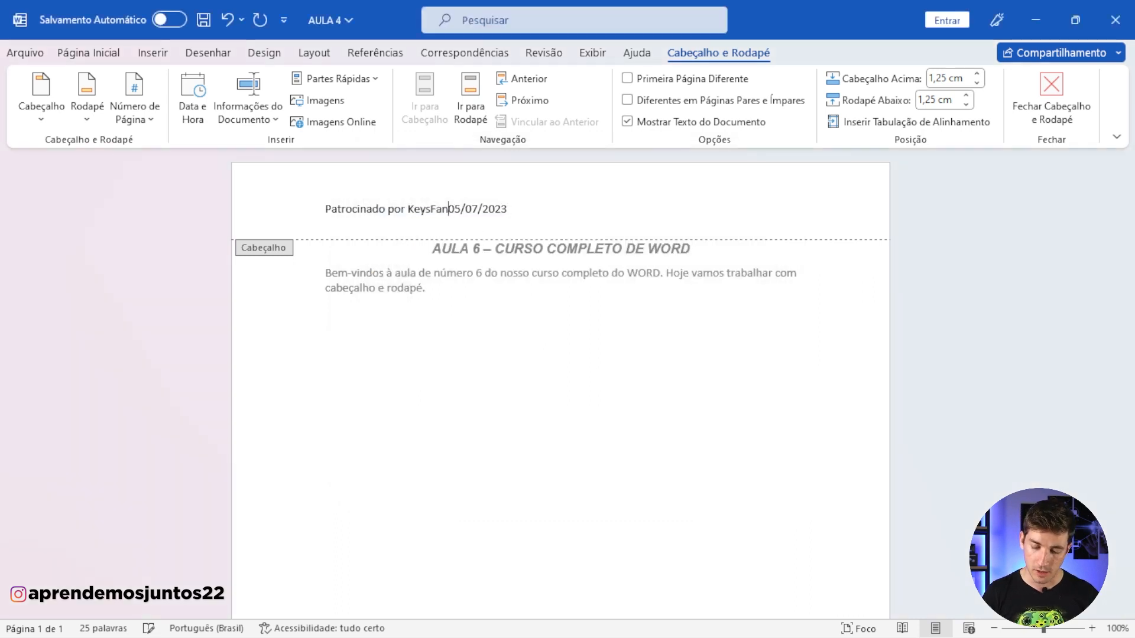
{"action": "type", "text": "."}
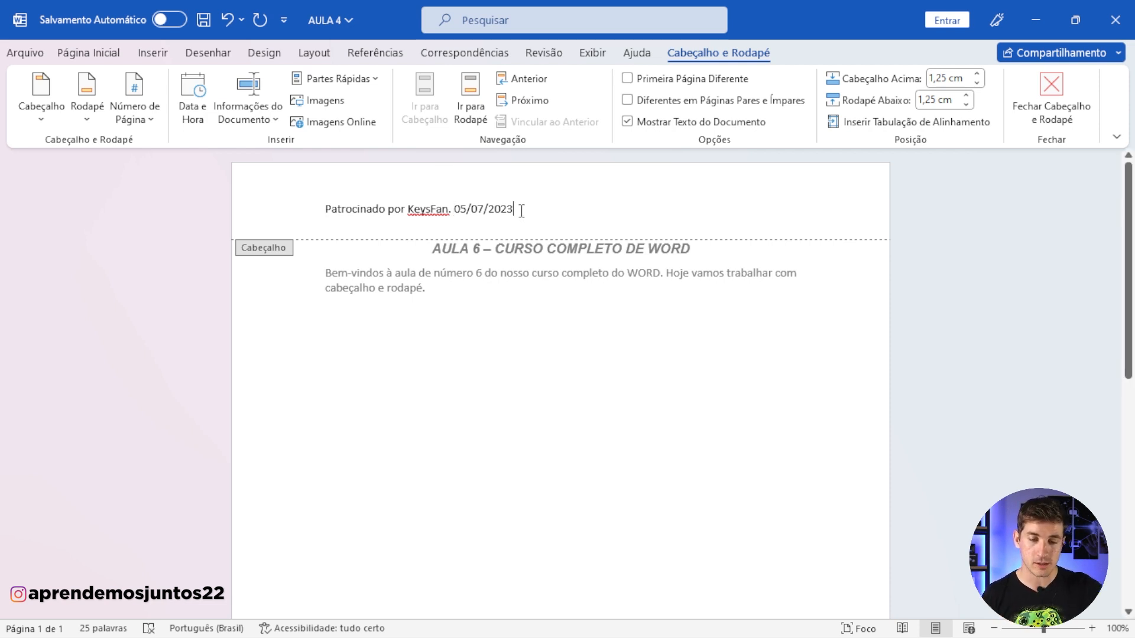
Step: Try inserting the document's file path after the date in the header, and undo it
{"action": "left_click", "coordinate": [273, 123]}
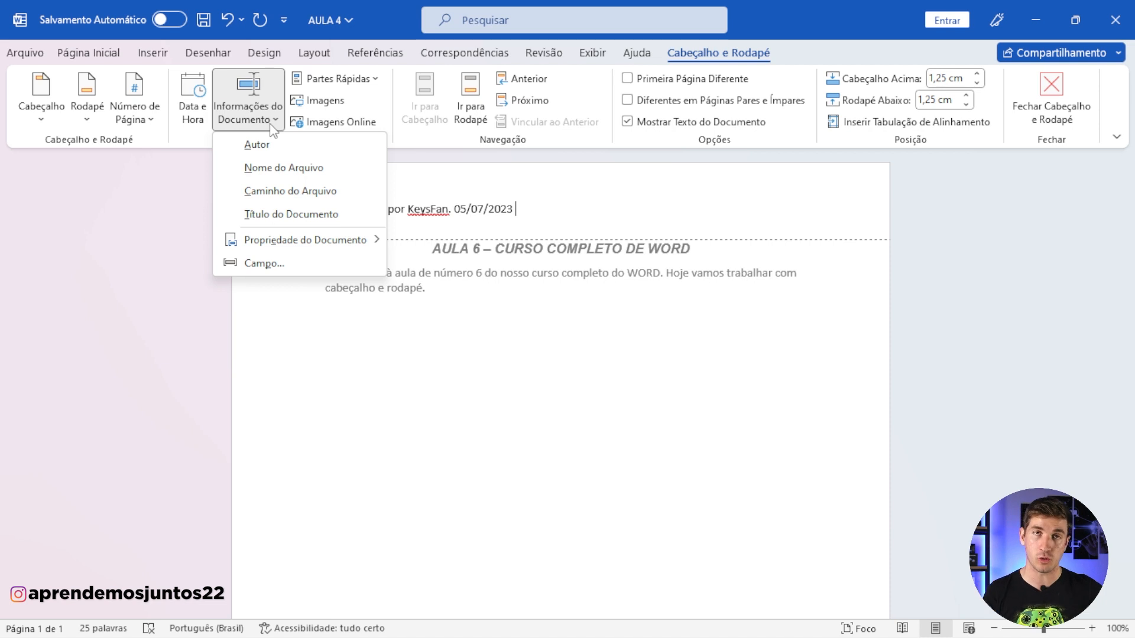
{"action": "left_click", "coordinate": [280, 193]}
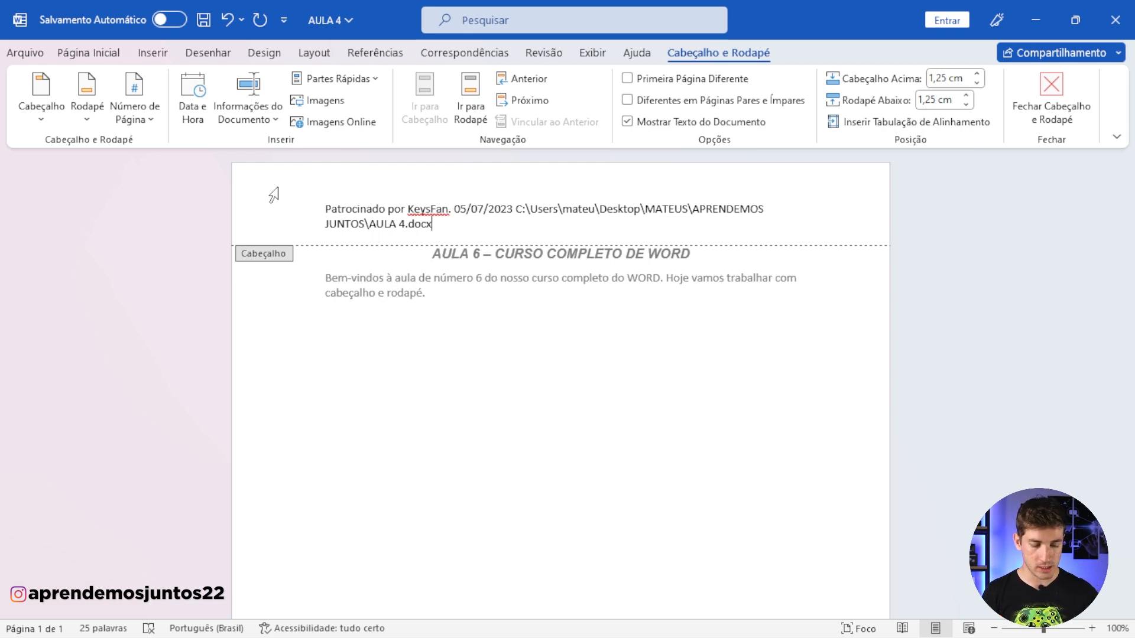
{"action": "key", "text": "ctrl+z"}
Step: Examine the document information, Quick Parts and picture options that can be inserted into the header
{"action": "left_click", "coordinate": [246, 112]}
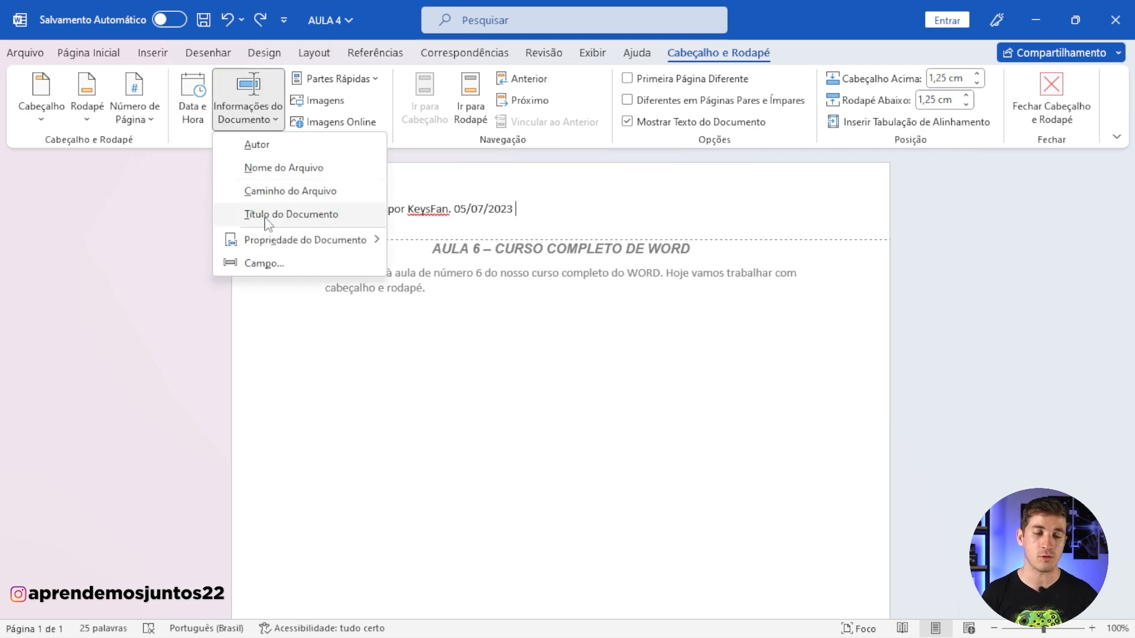
{"action": "mouse_move", "coordinate": [283, 241]}
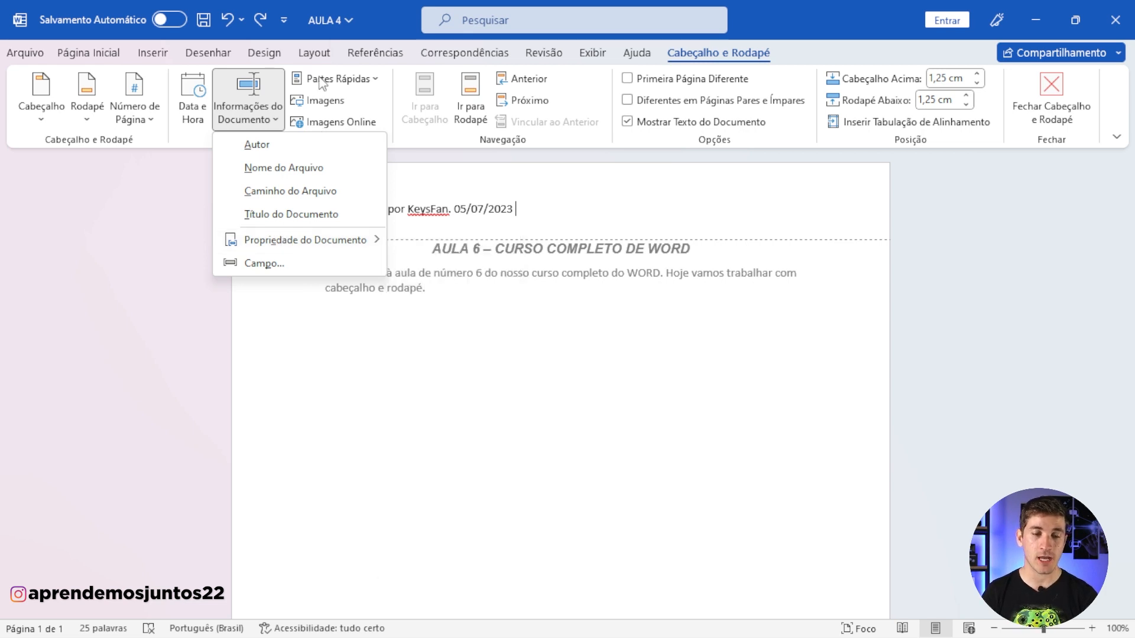
{"action": "left_click", "coordinate": [352, 80]}
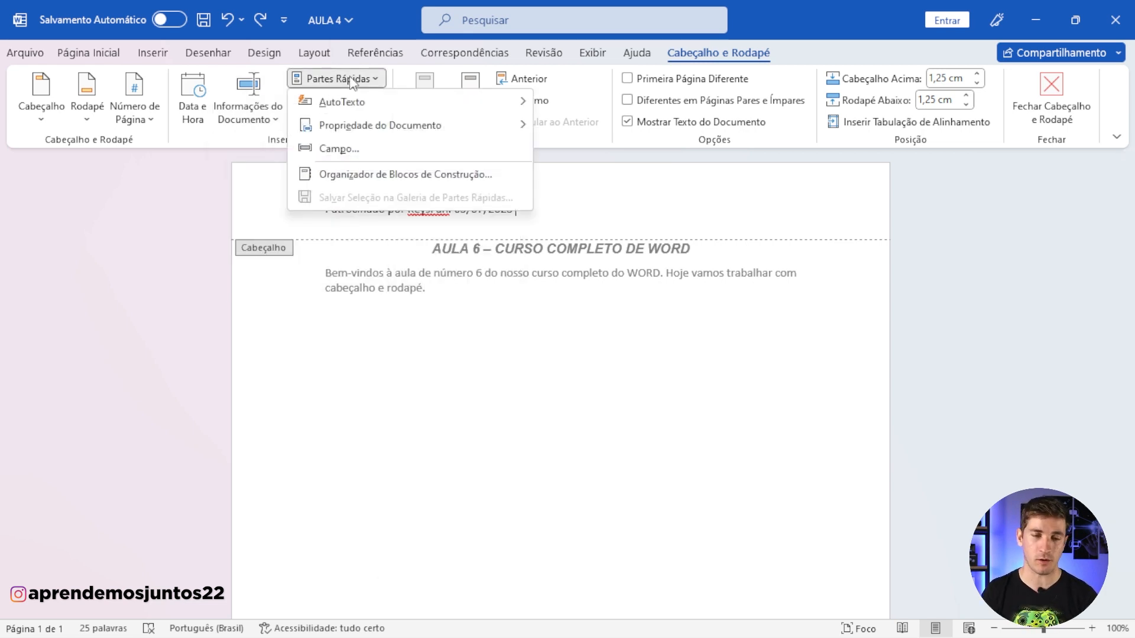
{"action": "mouse_move", "coordinate": [377, 106]}
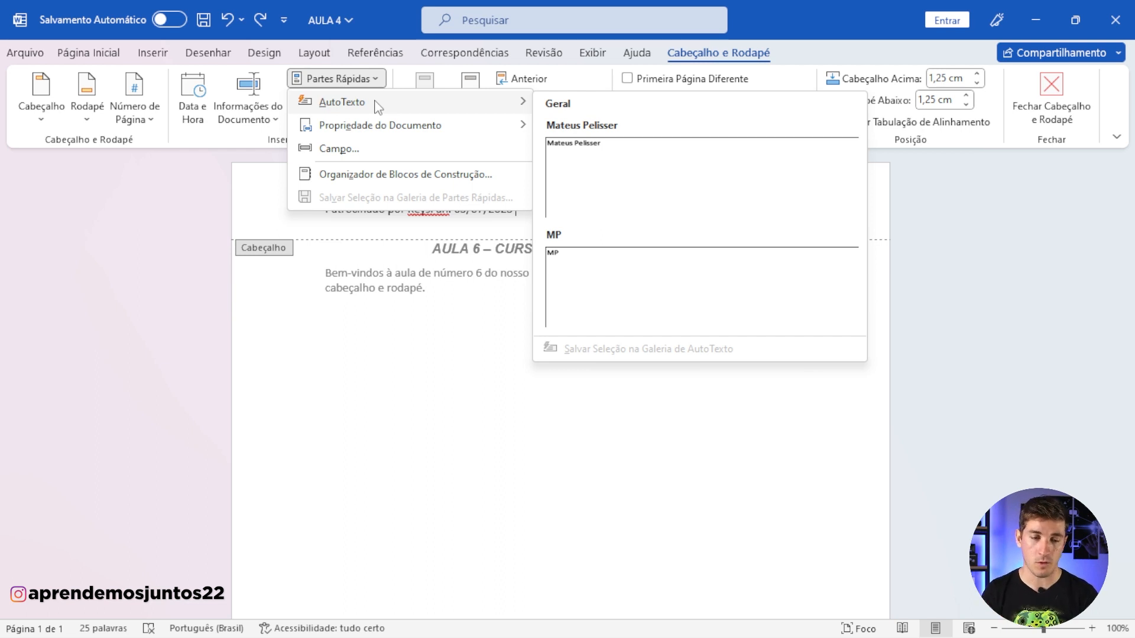
{"action": "mouse_move", "coordinate": [381, 126]}
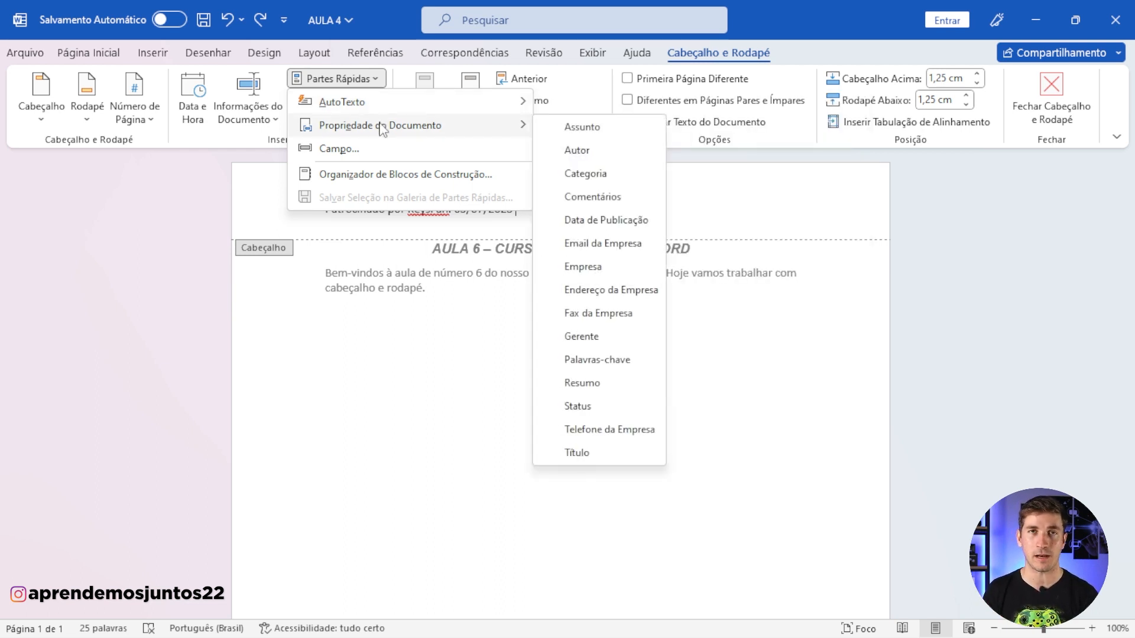
{"action": "left_click", "coordinate": [230, 135]}
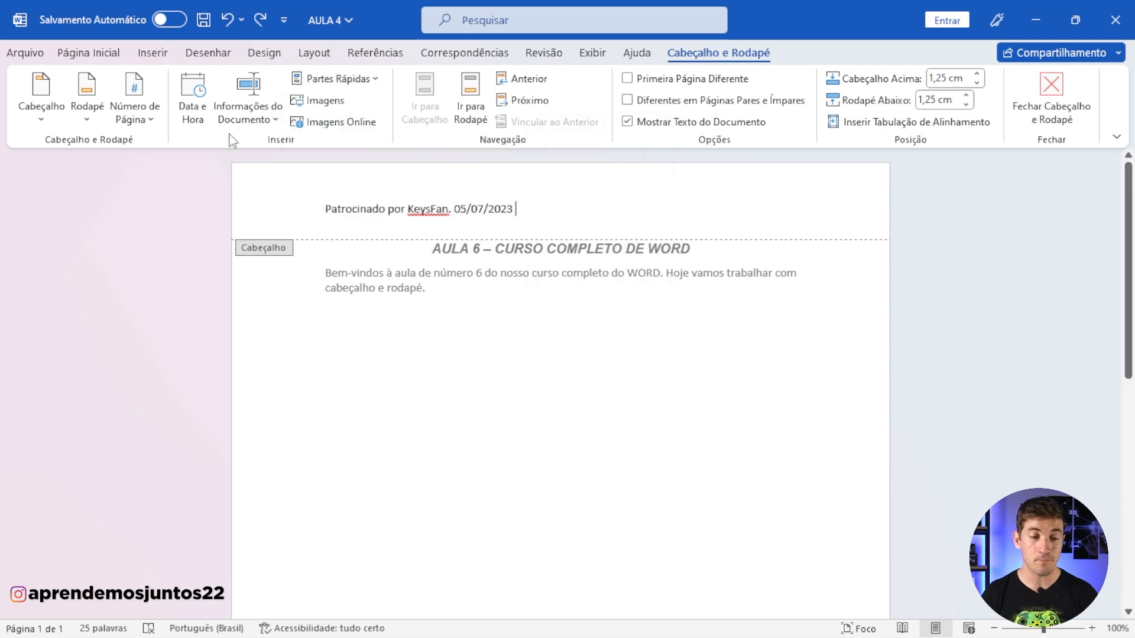
{"action": "left_click", "coordinate": [318, 110]}
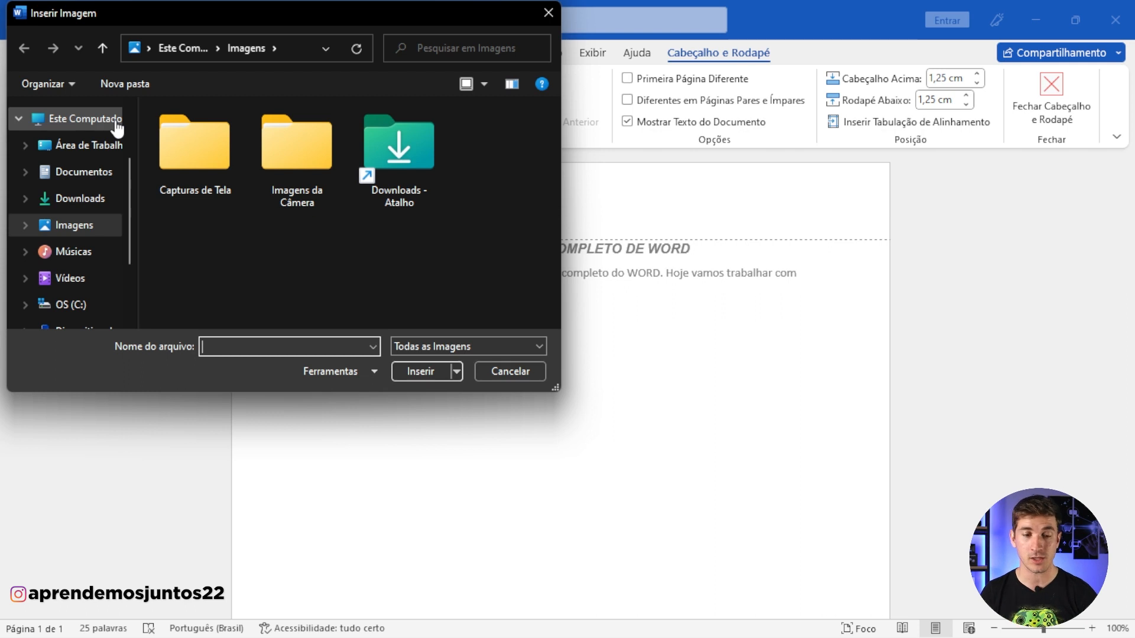
{"action": "left_click", "coordinate": [548, 13]}
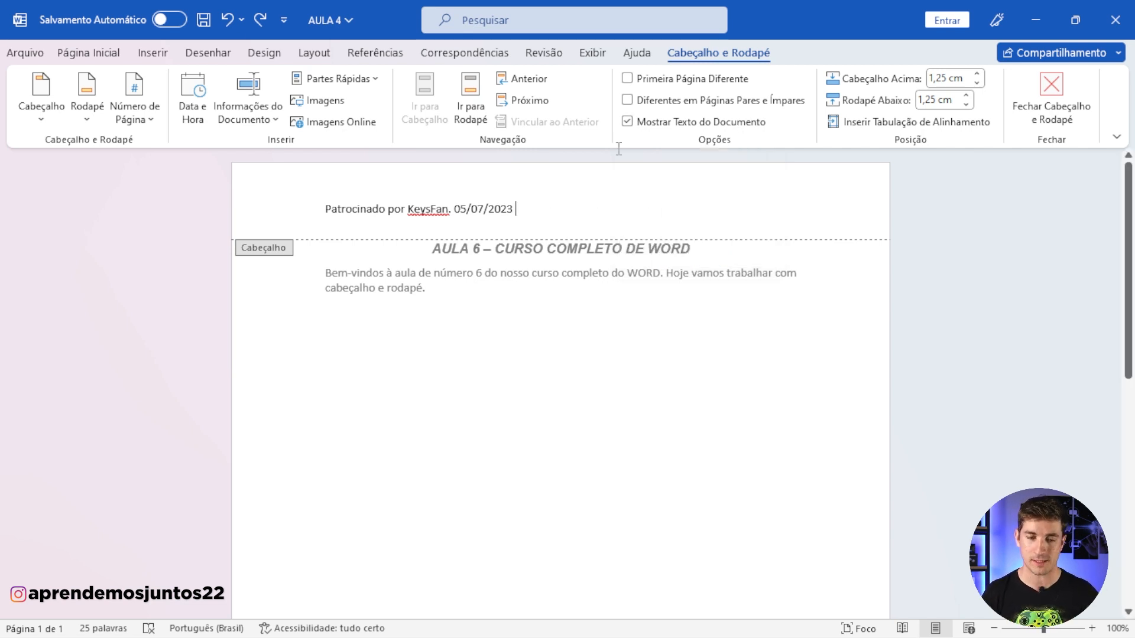
Step: Turn on a different first page for the header and add empty lines in the body to extend the document to a second page
{"action": "left_click", "coordinate": [628, 79]}
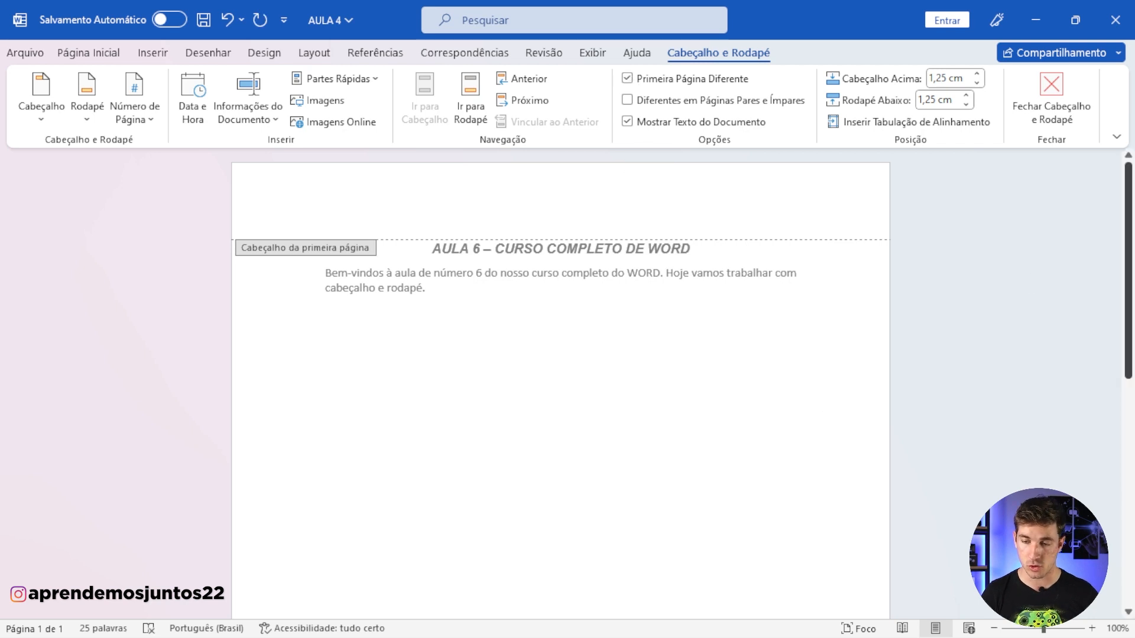
{"action": "scroll", "coordinate": [1119, 486], "scroll_direction": "down", "scroll_amount": 10}
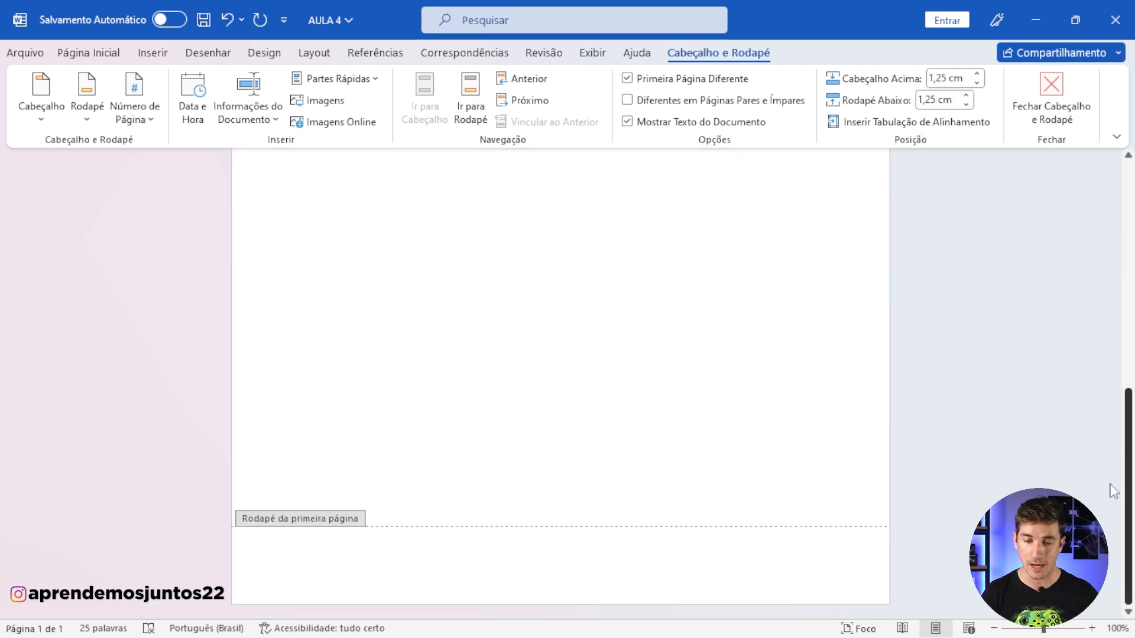
{"action": "double_click", "coordinate": [667, 445]}
{"action": "key", "text": "Return"}
{"action": "key", "text": "Return"}
{"action": "key", "text": "Return"}
{"action": "key", "text": "Return"}
{"action": "key", "text": "Return"}
{"action": "key", "text": "Return"}
{"action": "key", "text": "Return"}
{"action": "key", "text": "Return"}
{"action": "key", "text": "Return"}
{"action": "key", "text": "Return"}
{"action": "key", "text": "Return"}
{"action": "key", "text": "Return"}
{"action": "key", "text": "Return"}
{"action": "key", "text": "Return"}
{"action": "key", "text": "Return"}
{"action": "key", "text": "Return"}
{"action": "key", "text": "Return"}
{"action": "key", "text": "Return"}
{"action": "key", "text": "Return"}
{"action": "key", "text": "Return"}
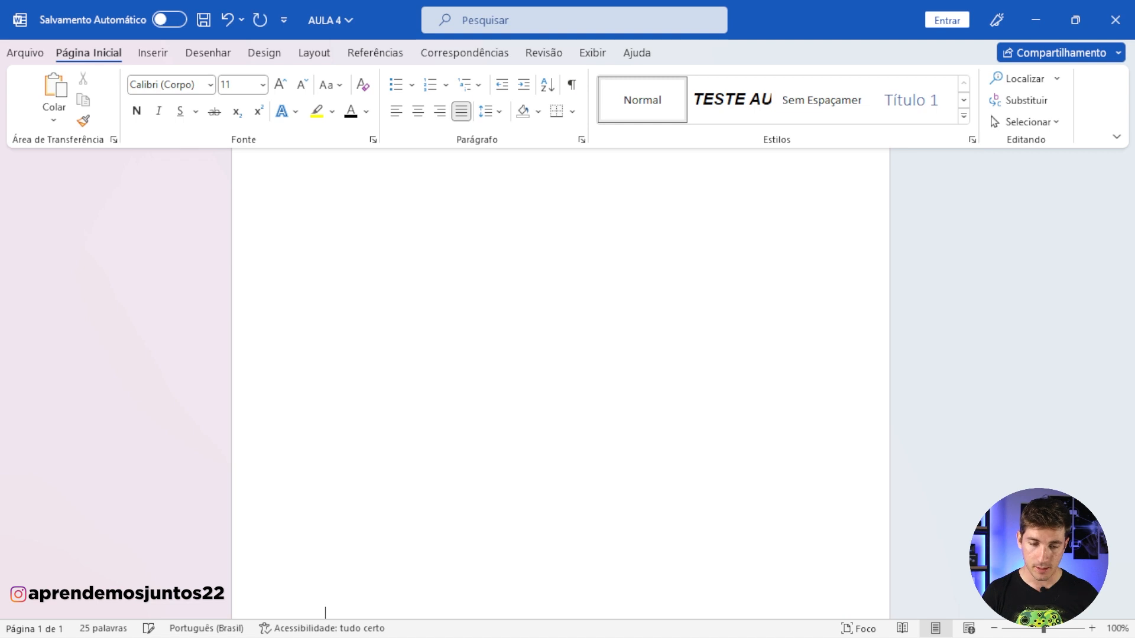
{"action": "key", "text": "Return"}
{"action": "key", "text": "Return"}
{"action": "key", "text": "Return"}
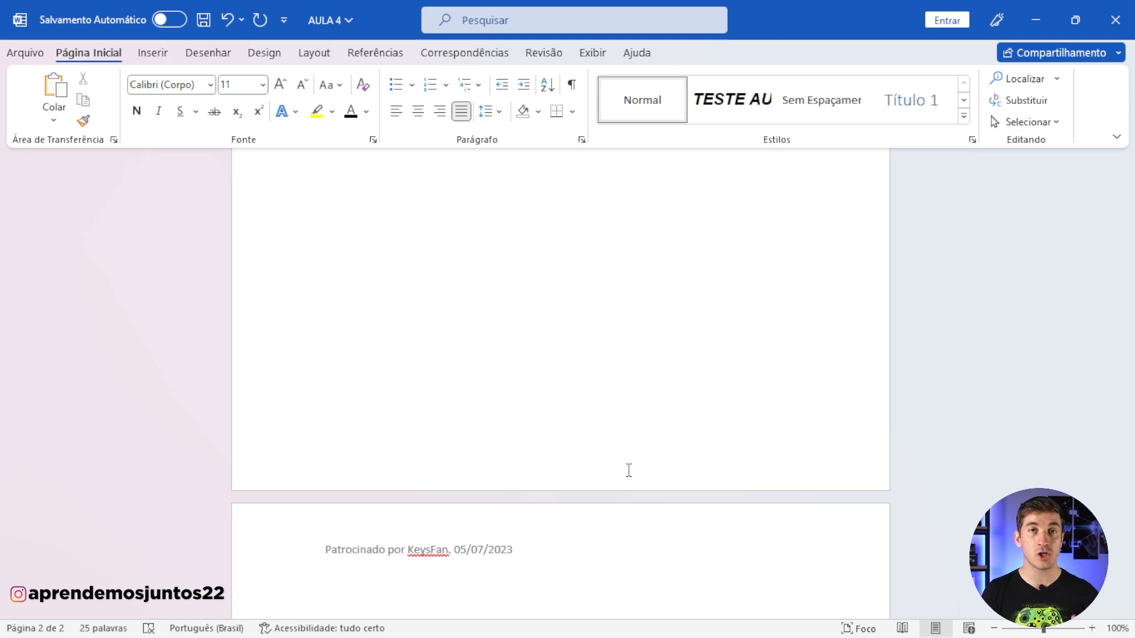
{"action": "scroll", "coordinate": [673, 296], "scroll_direction": "down", "scroll_amount": 5}
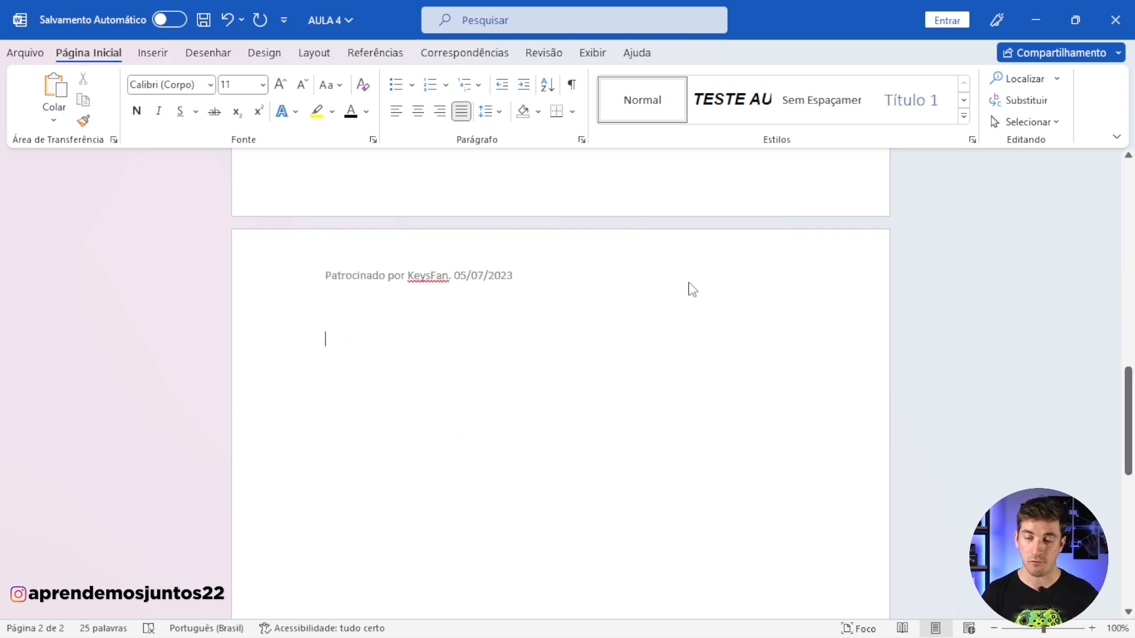
Step: Turn off the different first page option in the first page's header
{"action": "left_click_drag", "start_coordinate": [1130, 421], "coordinate": [1130, 168]}
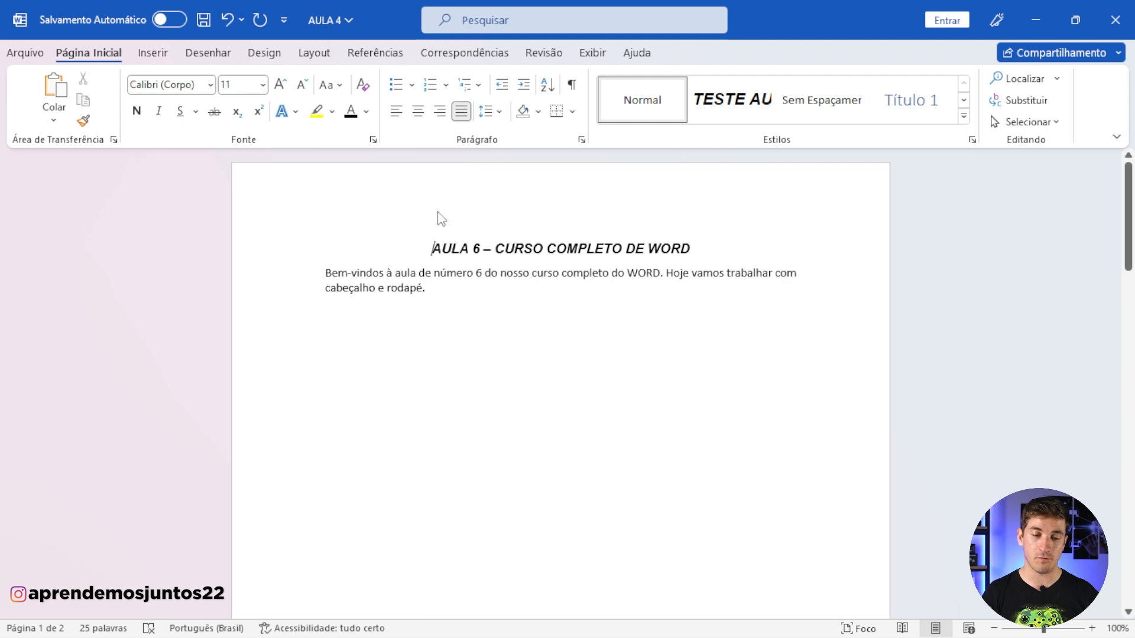
{"action": "double_click", "coordinate": [437, 217]}
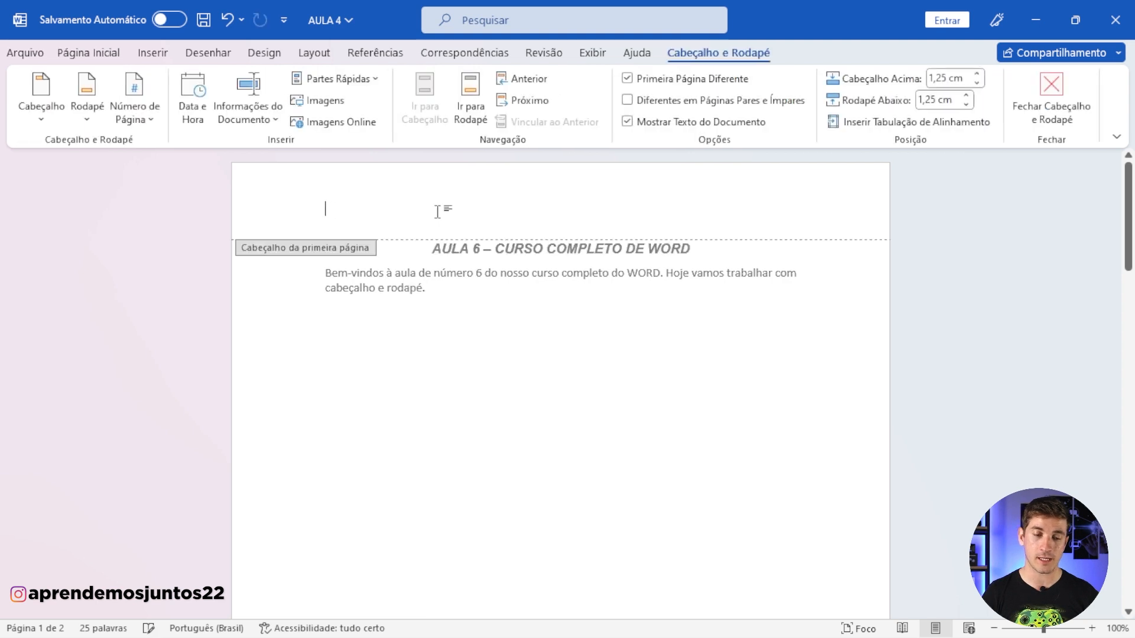
{"action": "left_click", "coordinate": [627, 79]}
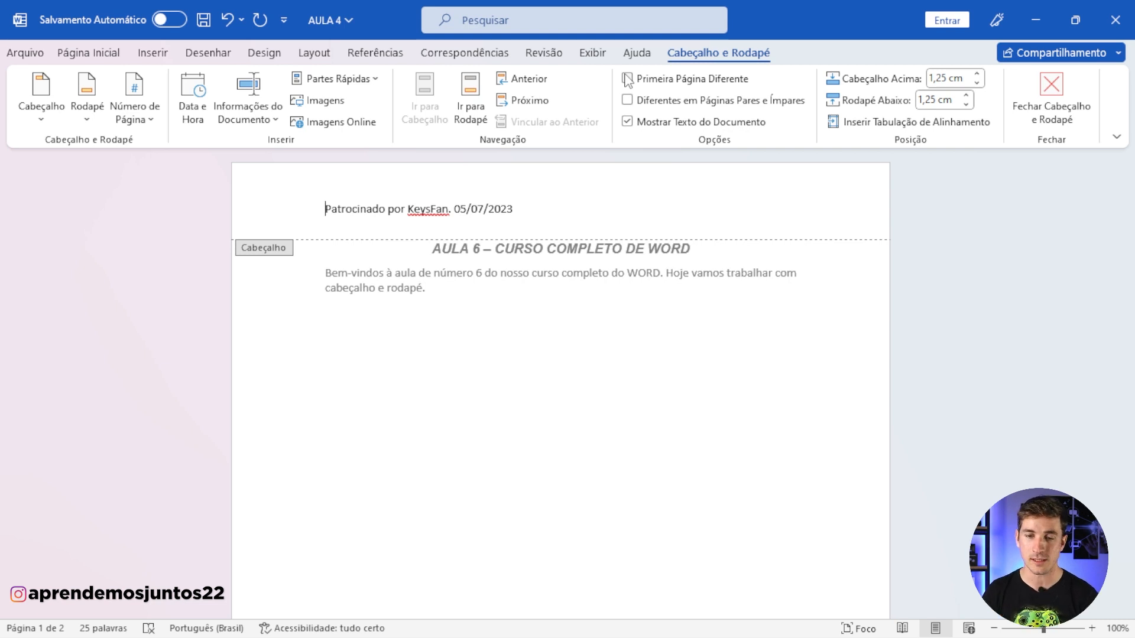
Step: Try twice to hide the document's body text while editing the header, dismissing the message each time
{"action": "left_click", "coordinate": [631, 125]}
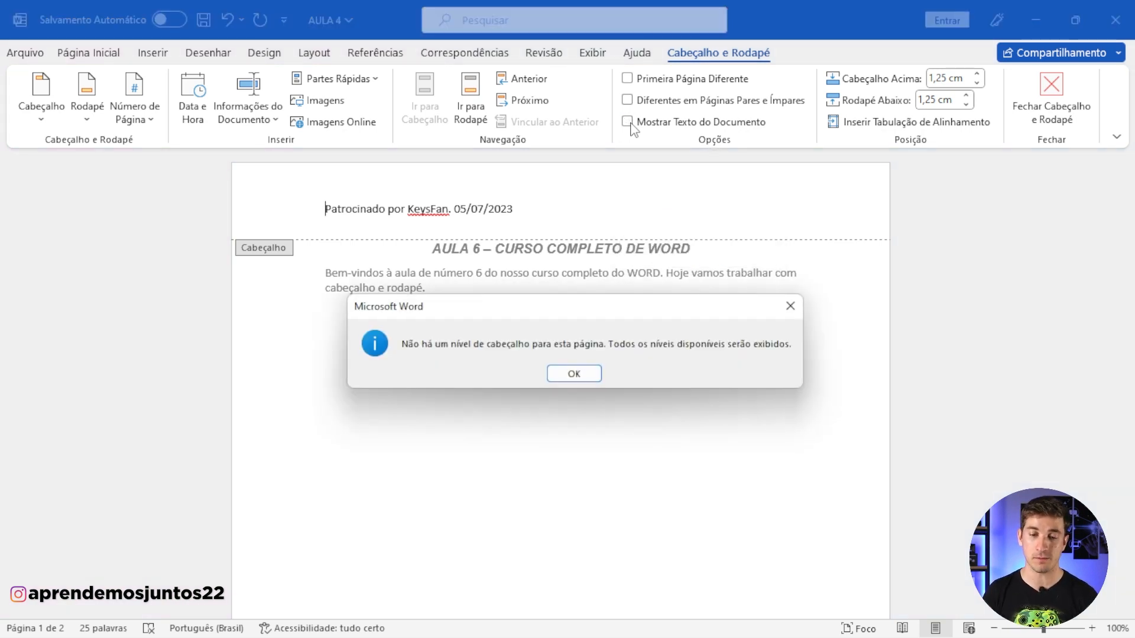
{"action": "left_click", "coordinate": [574, 374]}
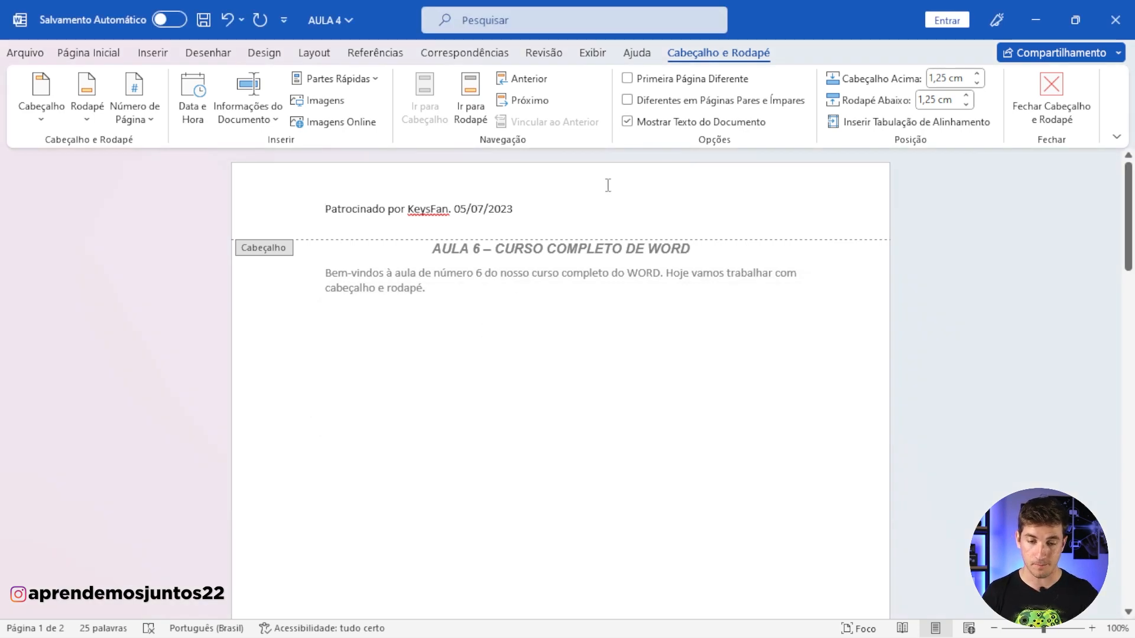
{"action": "left_click", "coordinate": [631, 126]}
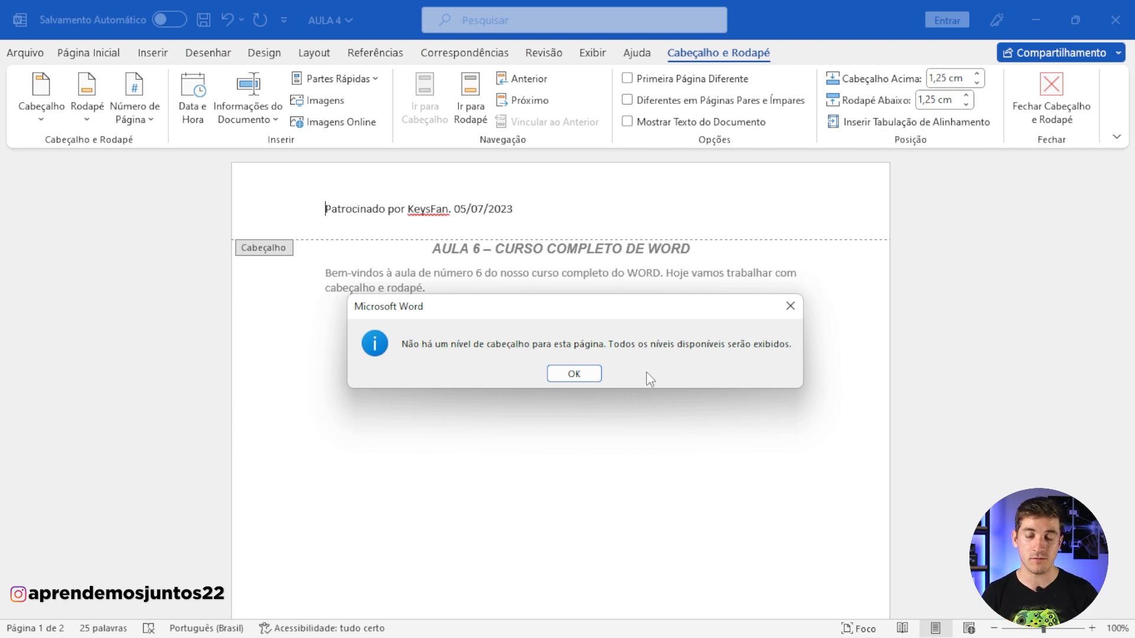
{"action": "left_click", "coordinate": [594, 372]}
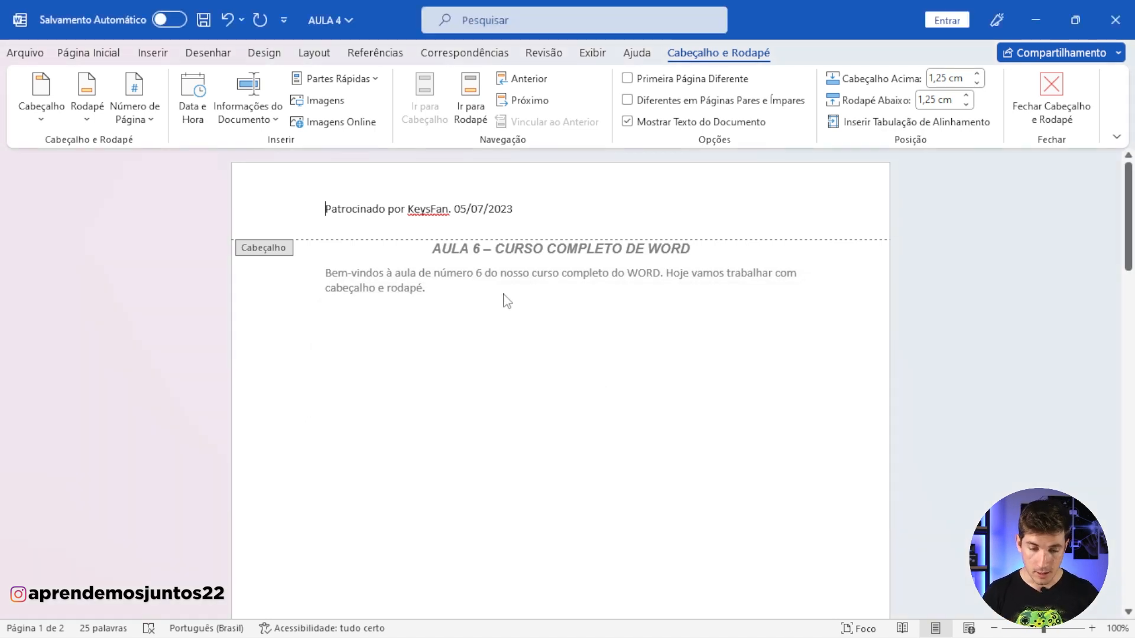
Step: Leave the header to select the title and paragraph in the document body, and return to editing the header
{"action": "double_click", "coordinate": [462, 273]}
{"action": "left_click", "coordinate": [431, 249]}
{"action": "left_click_drag", "start_coordinate": [431, 249], "coordinate": [476, 292]}
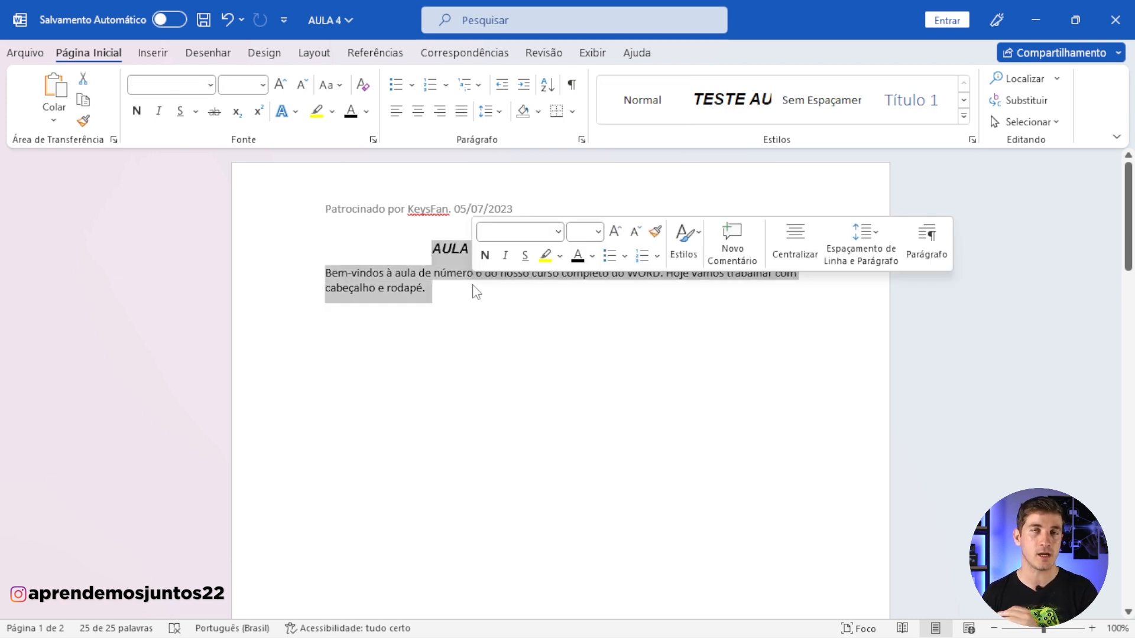
{"action": "left_click", "coordinate": [477, 292]}
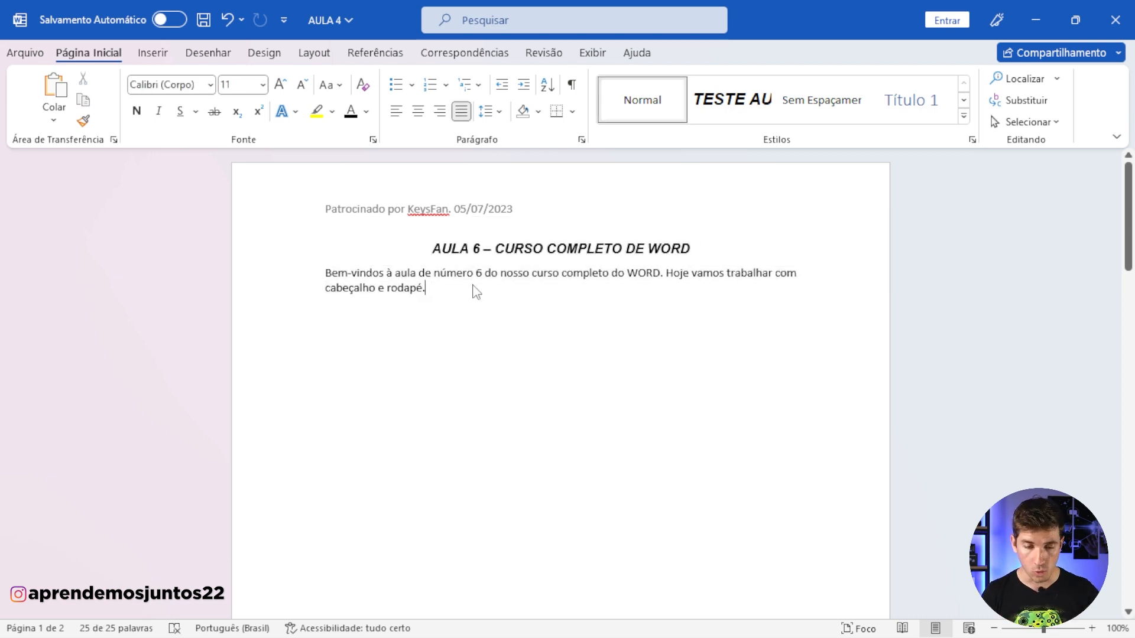
{"action": "double_click", "coordinate": [450, 248]}
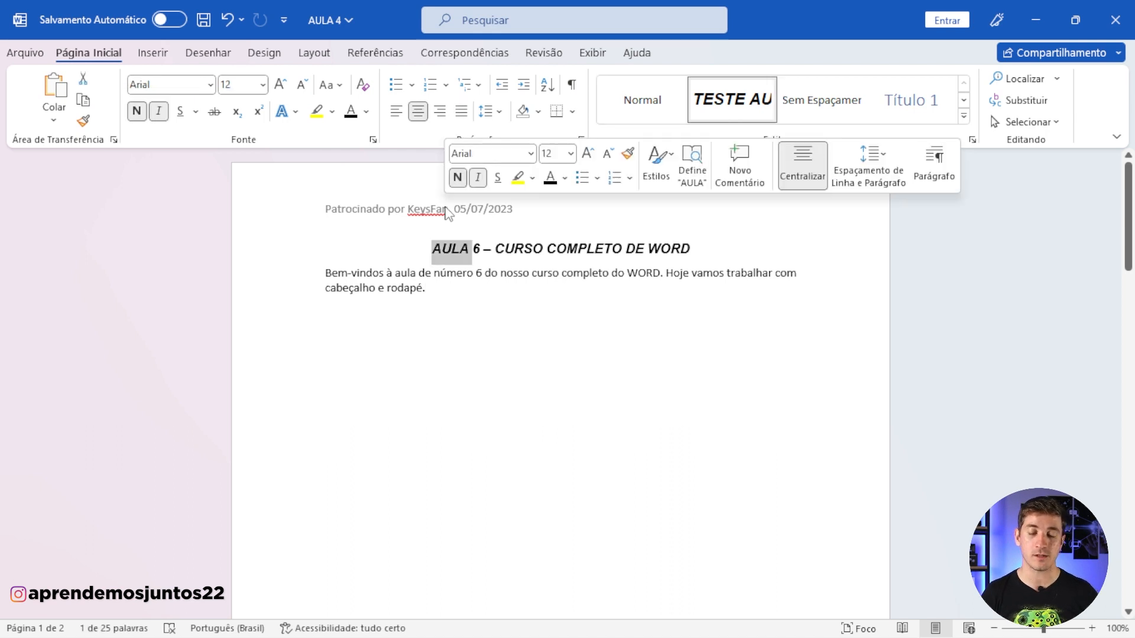
{"action": "double_click", "coordinate": [446, 210]}
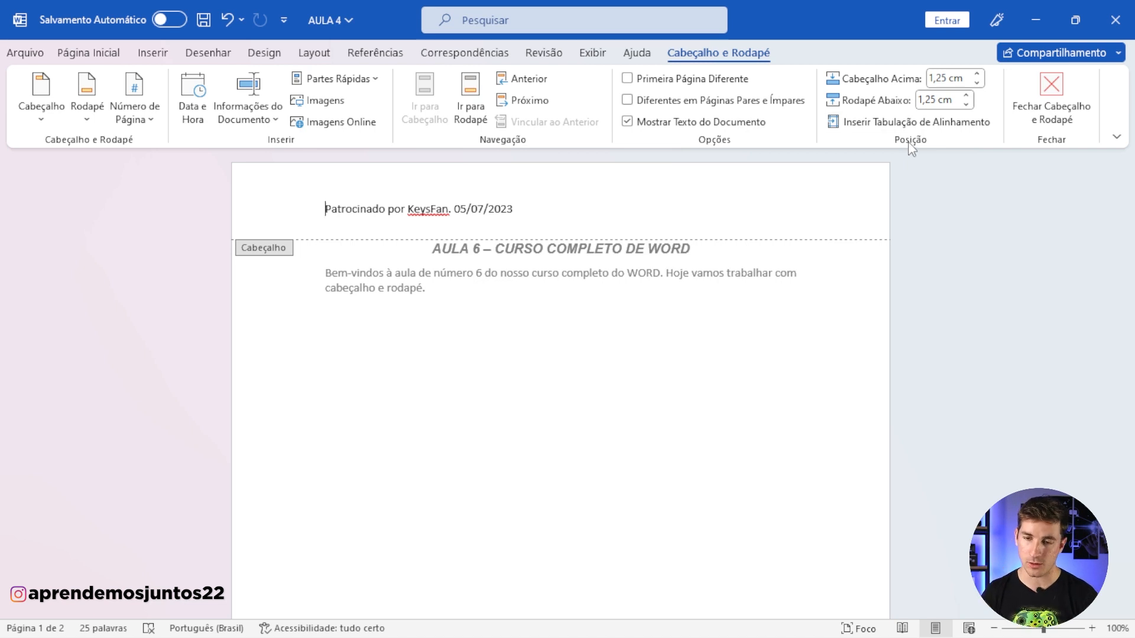
Step: Set the header's distance from the top edge to 1,1 cm and the footer's distance from the bottom edge to 1,3 cm
{"action": "left_click", "coordinate": [976, 83]}
{"action": "left_click", "coordinate": [976, 84]}
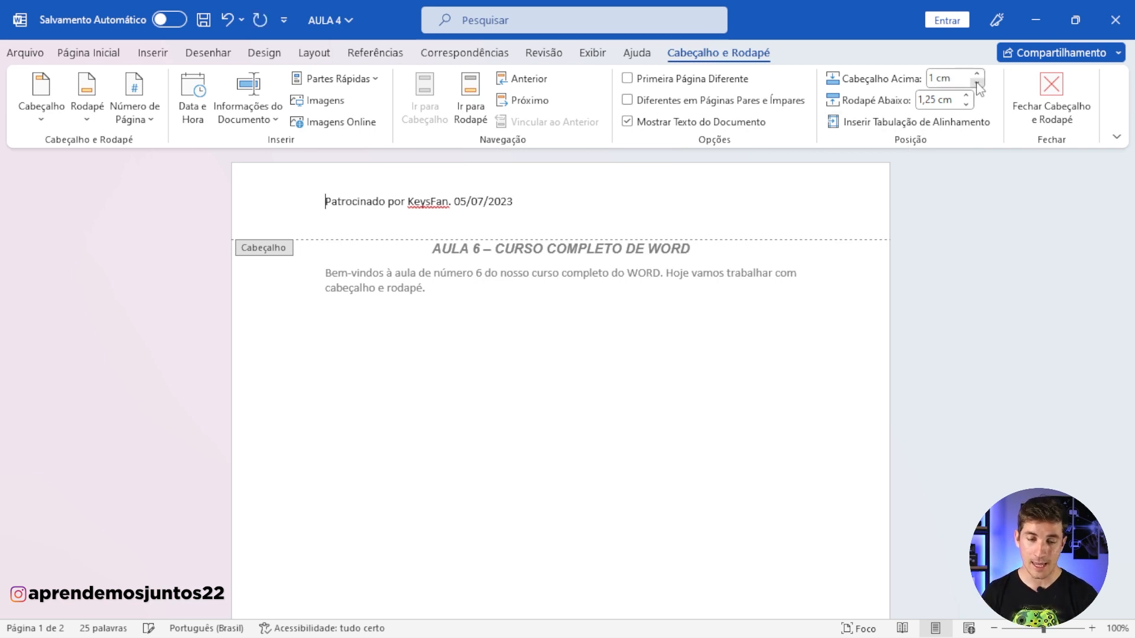
{"action": "left_click", "coordinate": [977, 84]}
{"action": "left_click", "coordinate": [977, 84]}
{"action": "left_click", "coordinate": [976, 84]}
{"action": "left_click", "coordinate": [977, 74]}
{"action": "left_click", "coordinate": [977, 74]}
{"action": "left_click", "coordinate": [977, 73]}
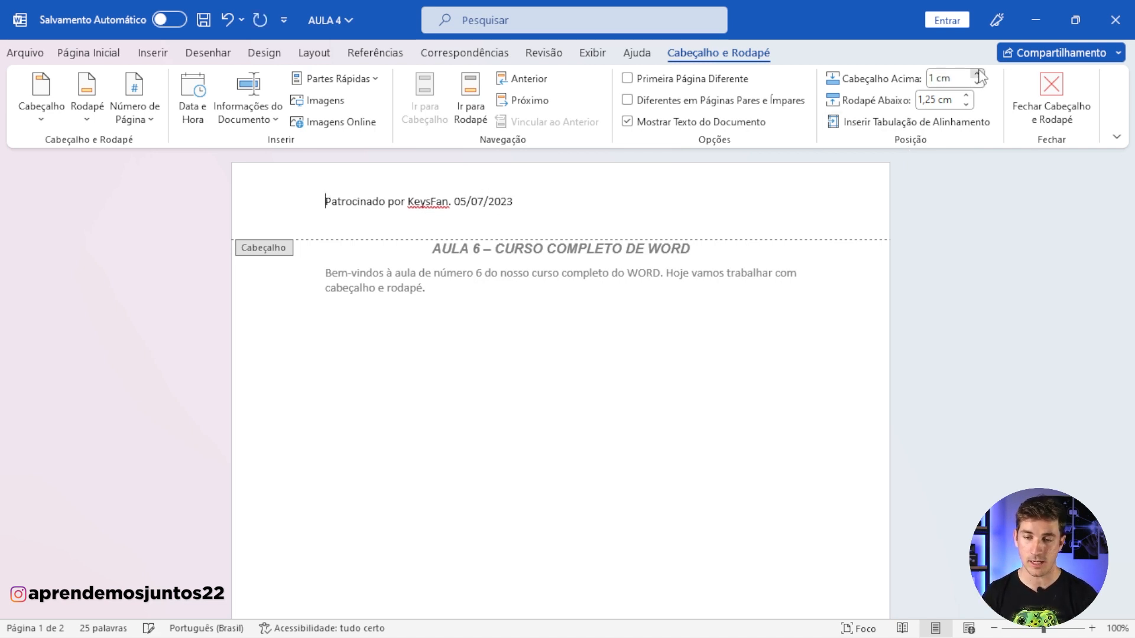
{"action": "left_click", "coordinate": [977, 73]}
{"action": "left_click", "coordinate": [967, 96]}
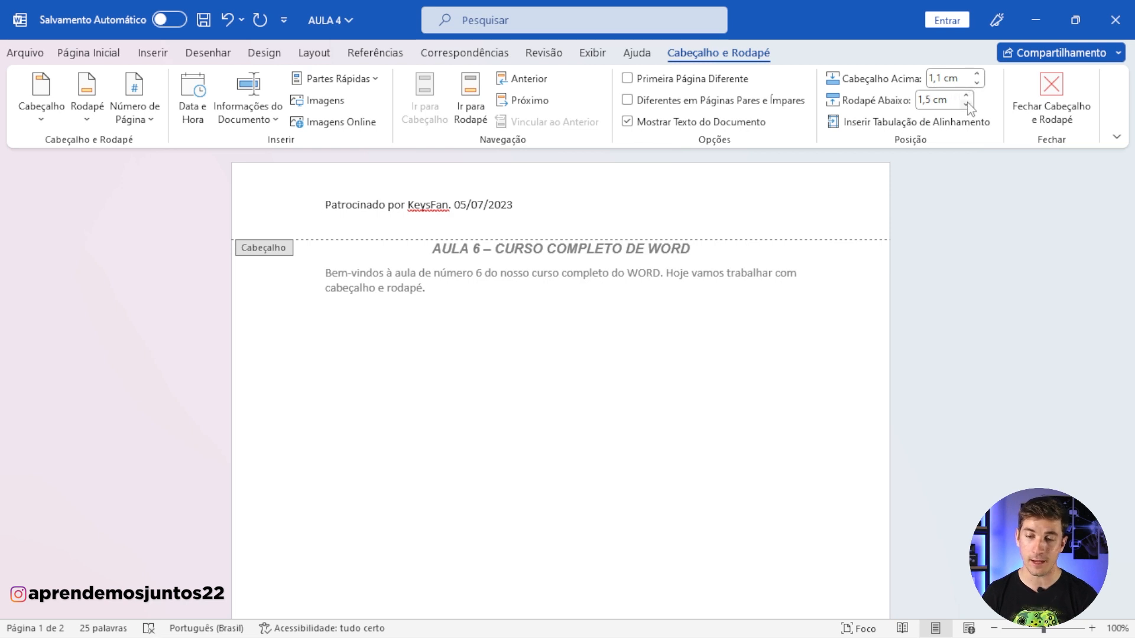
{"action": "left_click", "coordinate": [967, 105]}
{"action": "left_click", "coordinate": [967, 105]}
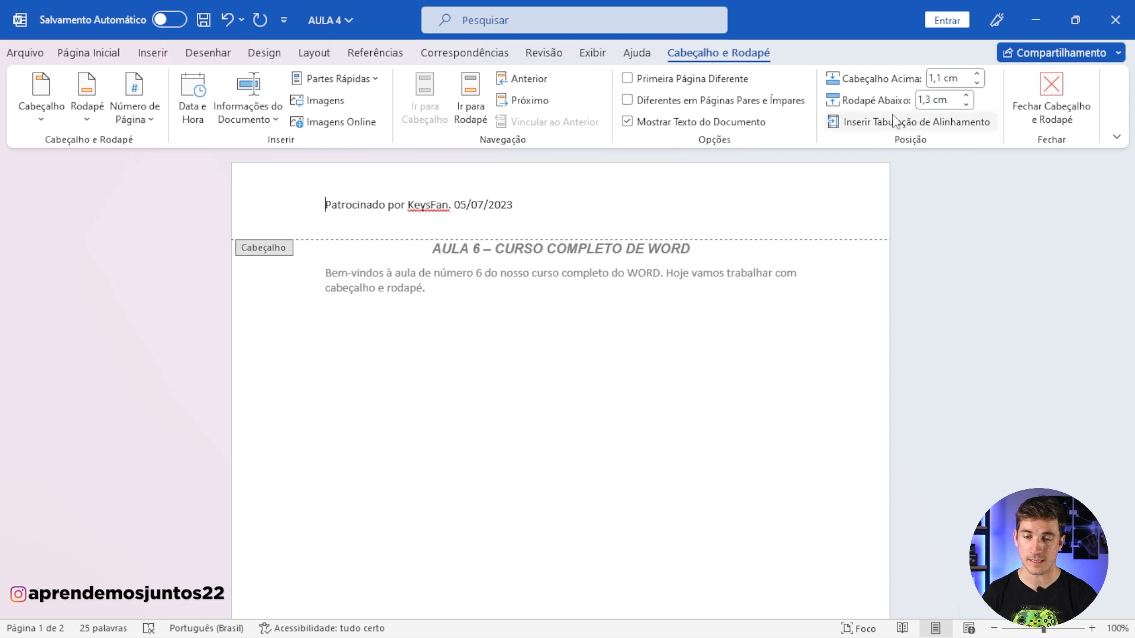
Step: Insert a centre alignment tab relative to the margin, without a leader, before the header text
{"action": "left_click", "coordinate": [866, 125]}
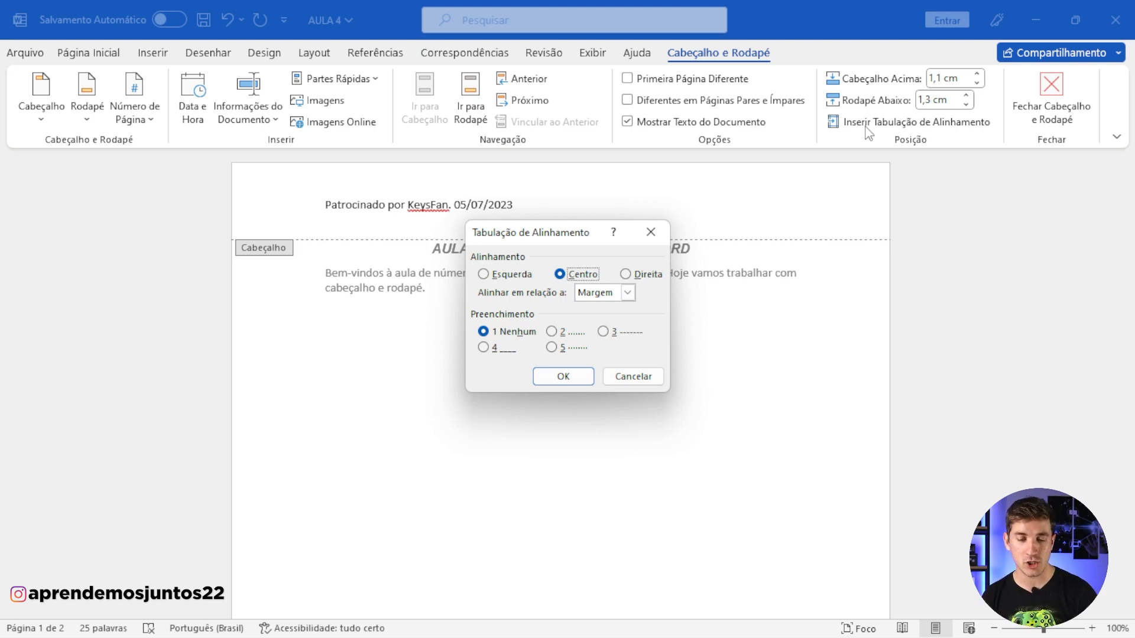
{"action": "left_click", "coordinate": [628, 293]}
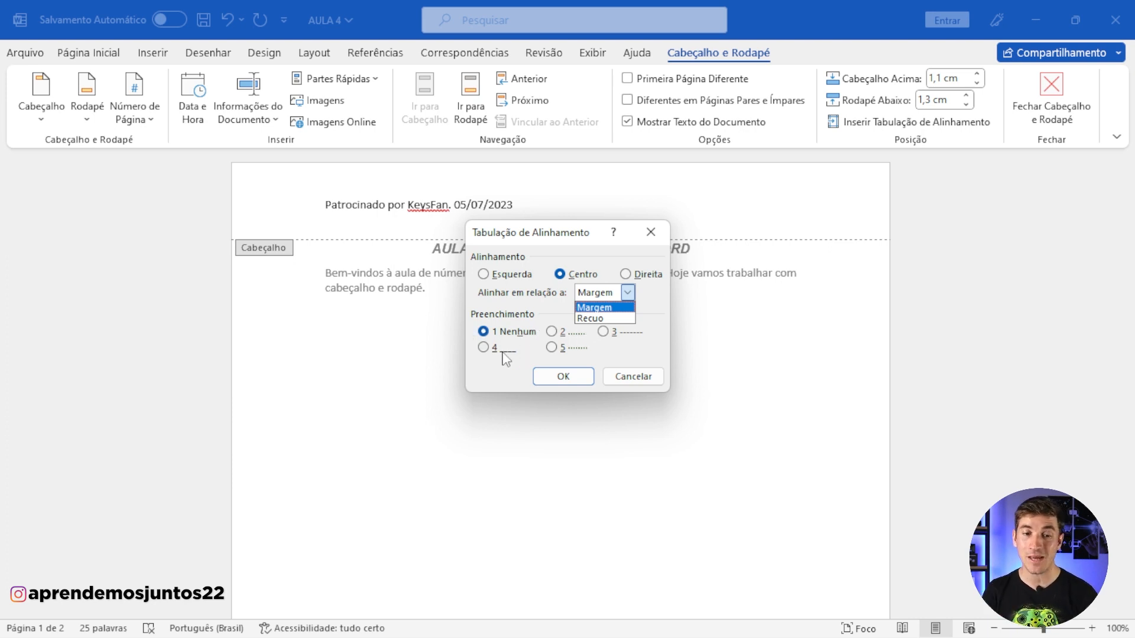
{"action": "left_click", "coordinate": [562, 376]}
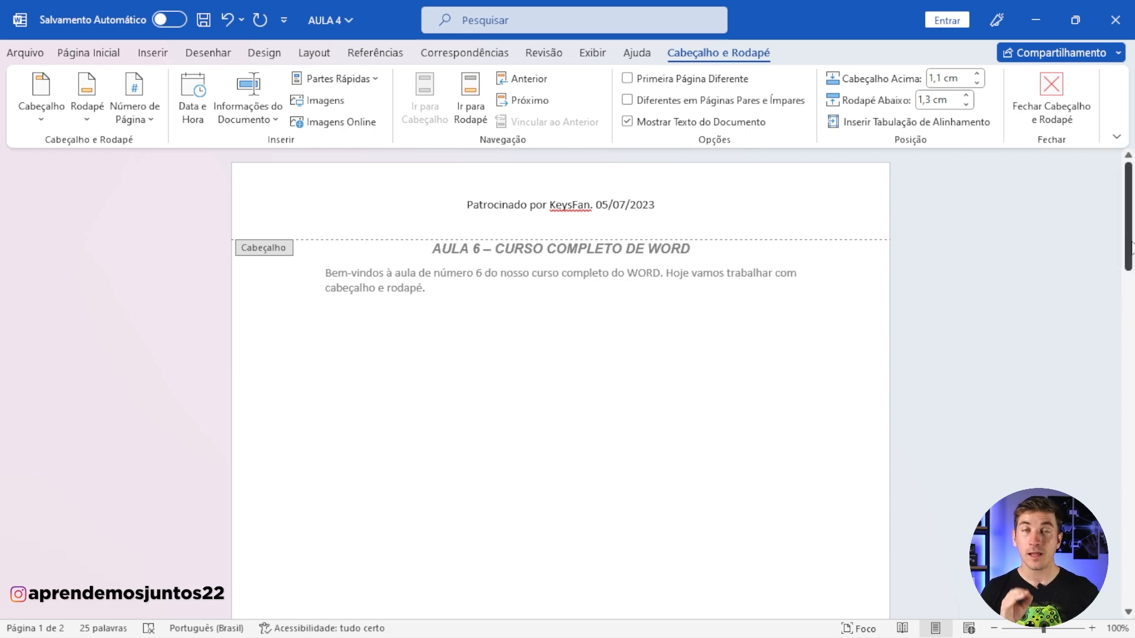
Step: Enter "Curso elaborado por Aprendemos Juntos." in the first page's footer
{"action": "left_click_drag", "start_coordinate": [1130, 248], "coordinate": [1116, 425]}
{"action": "left_click", "coordinate": [497, 292]}
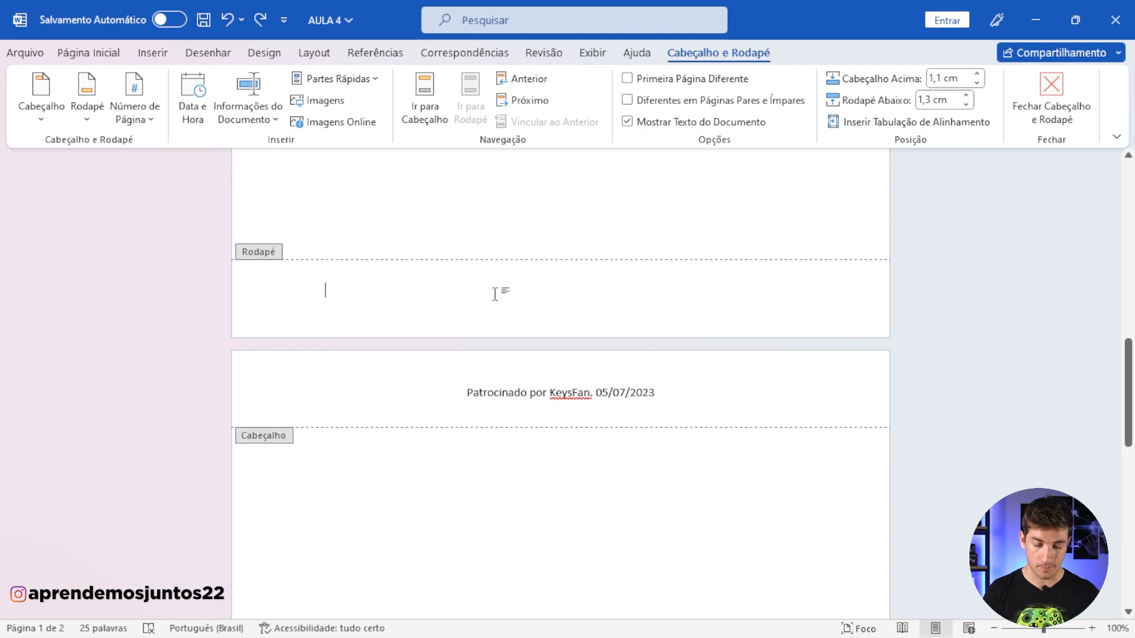
{"action": "type", "text": "Curso e"}
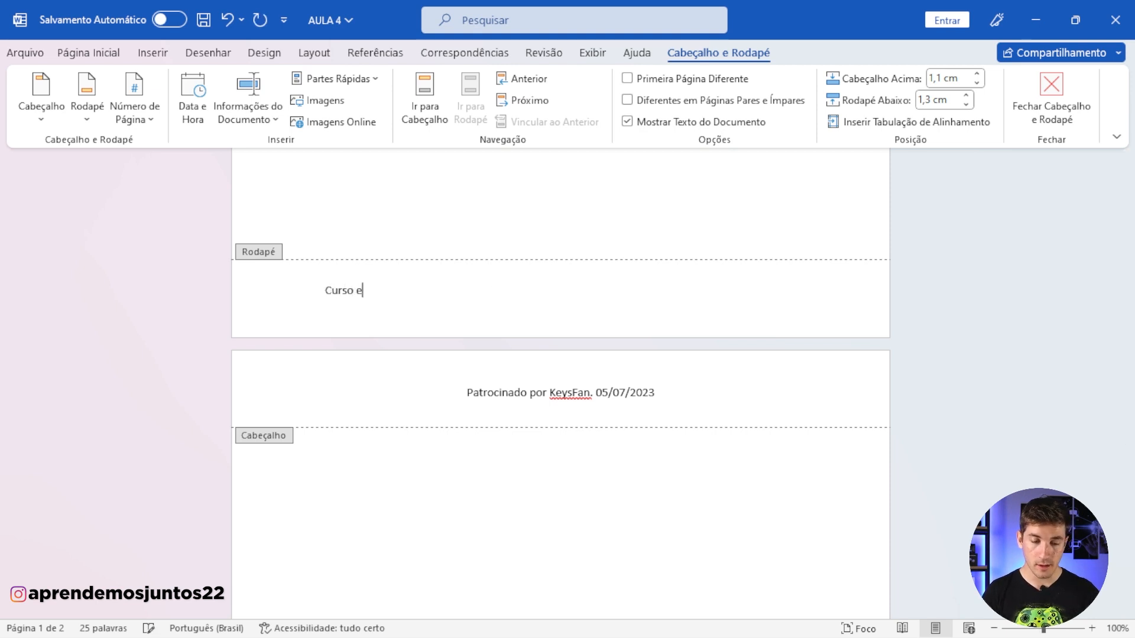
{"action": "type", "text": "lanb"}
{"action": "key", "text": "BackSpace"}
{"action": "key", "text": "BackSpace"}
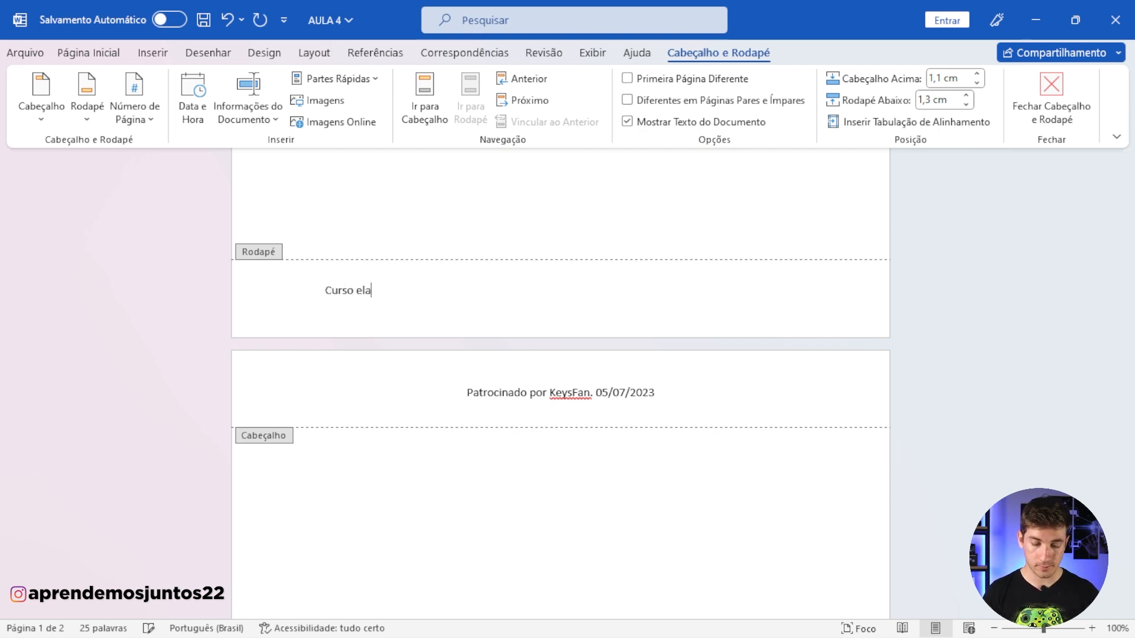
{"action": "type", "text": "borado por "}
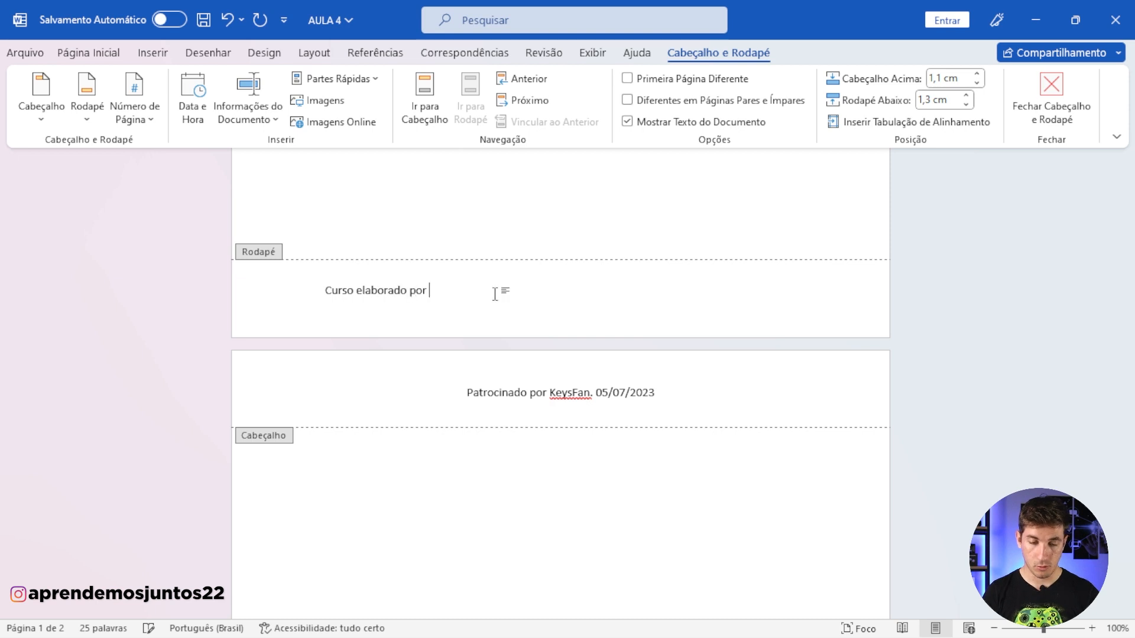
{"action": "type", "text": "Aprendemos Ju"}
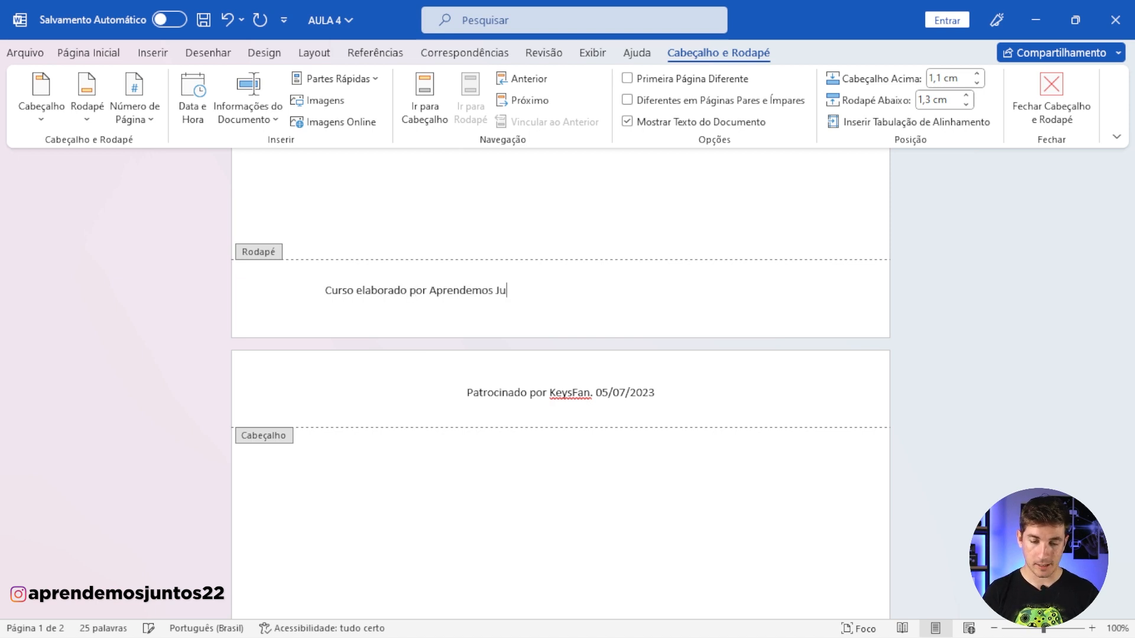
{"action": "type", "text": "ntos."}
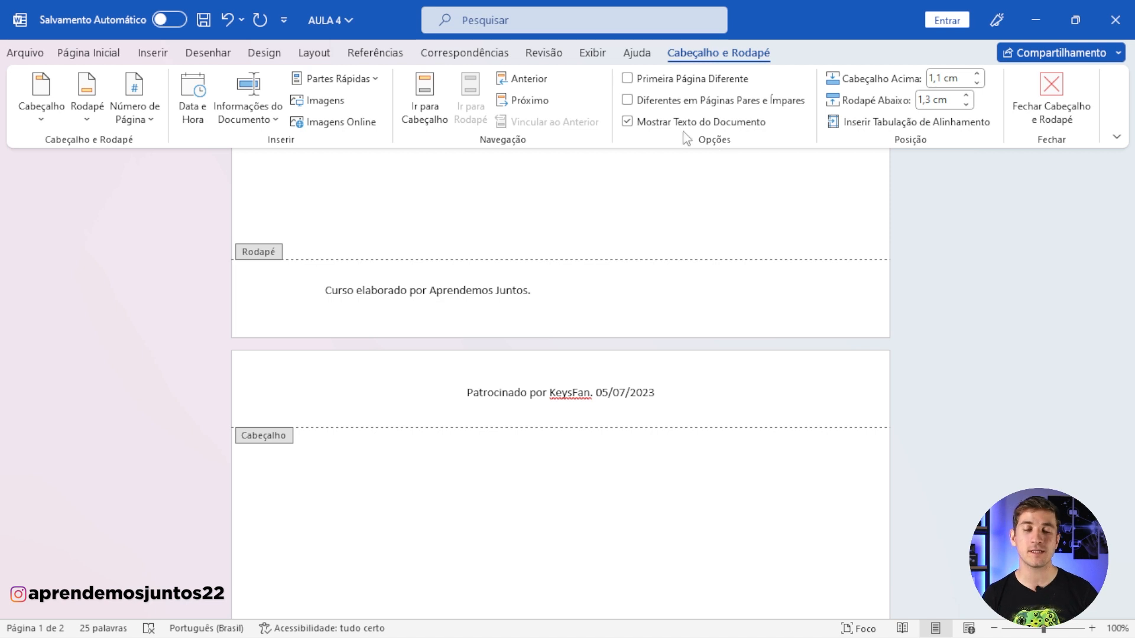
Step: Jump from the footer to the header and back to the footer
{"action": "left_click", "coordinate": [435, 108]}
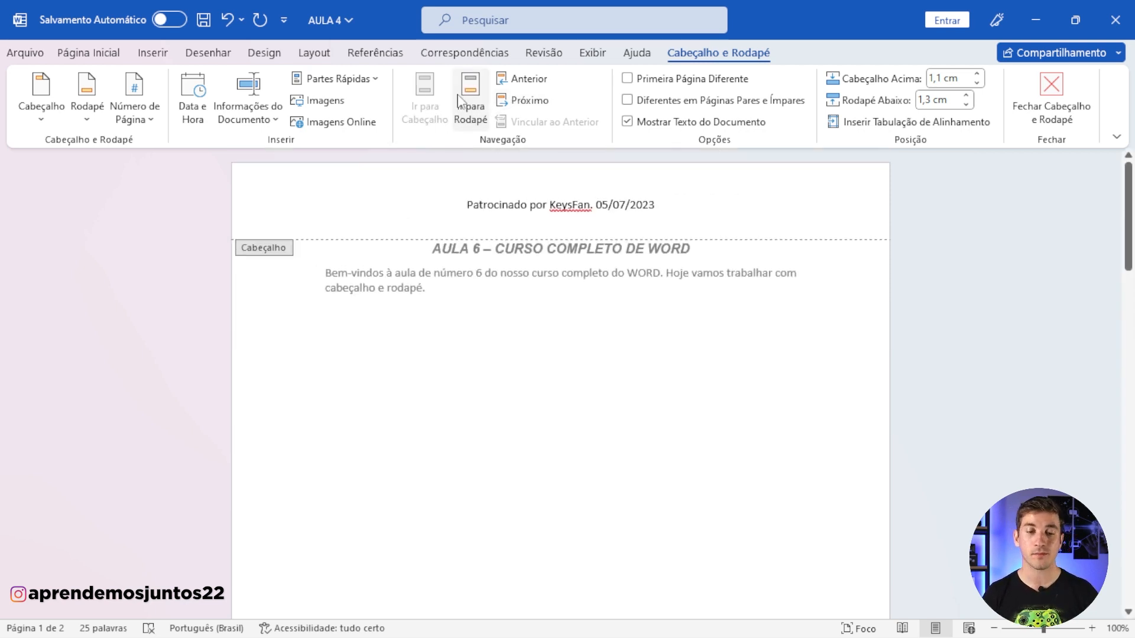
{"action": "left_click", "coordinate": [467, 105]}
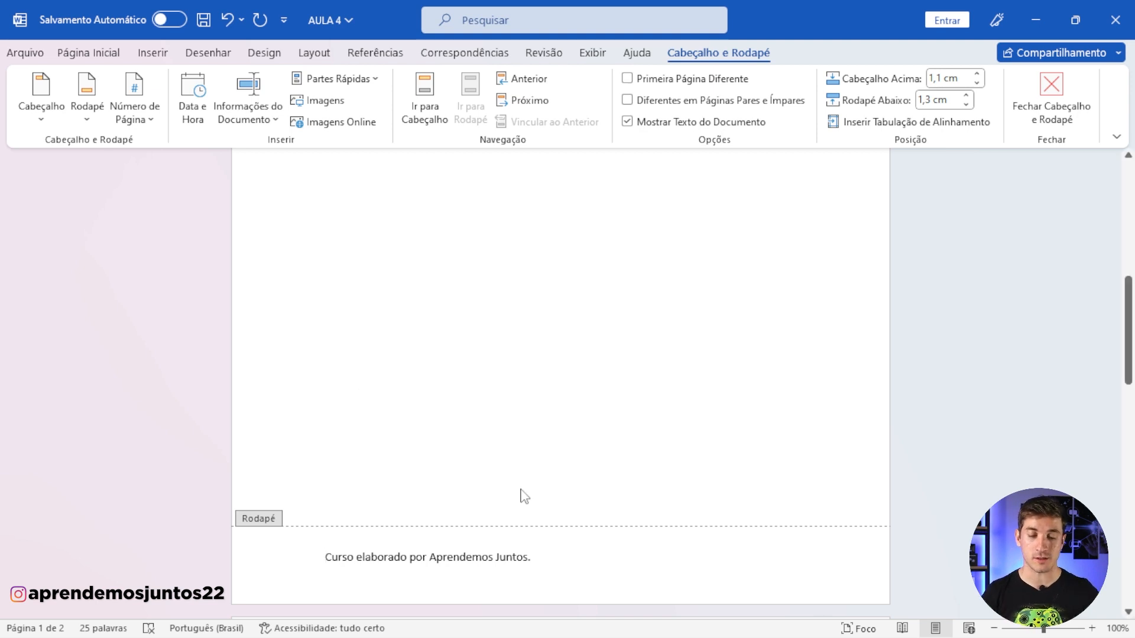
Step: Select the whole footer text and examine the fonts and font sizes available for it
{"action": "left_click_drag", "start_coordinate": [531, 558], "coordinate": [324, 561]}
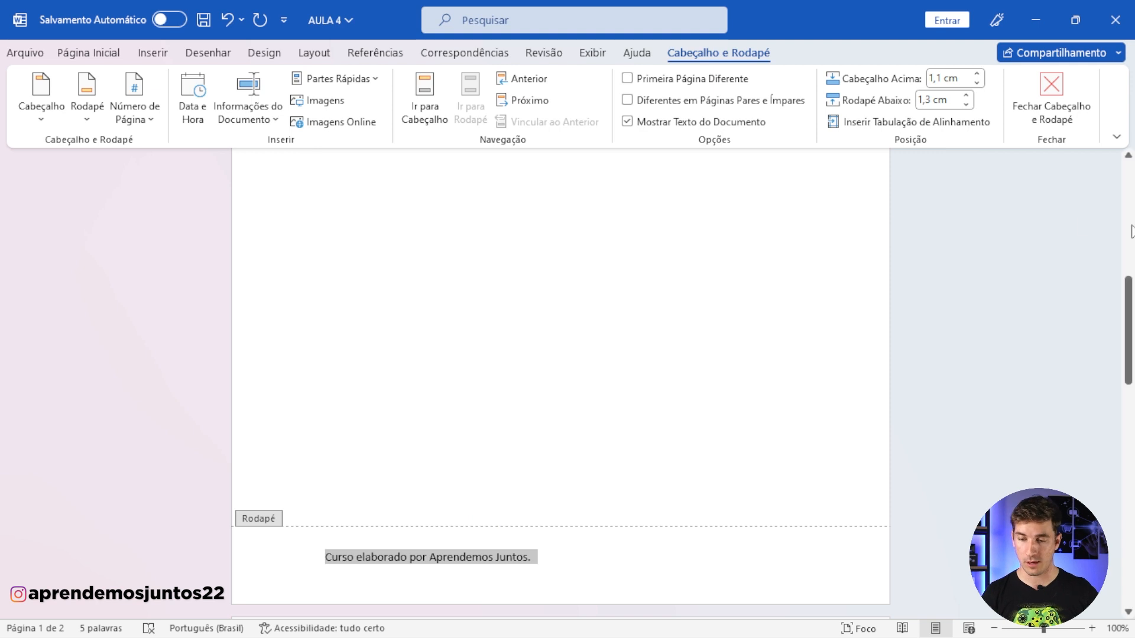
{"action": "left_click_drag", "start_coordinate": [1129, 328], "coordinate": [1131, 393]}
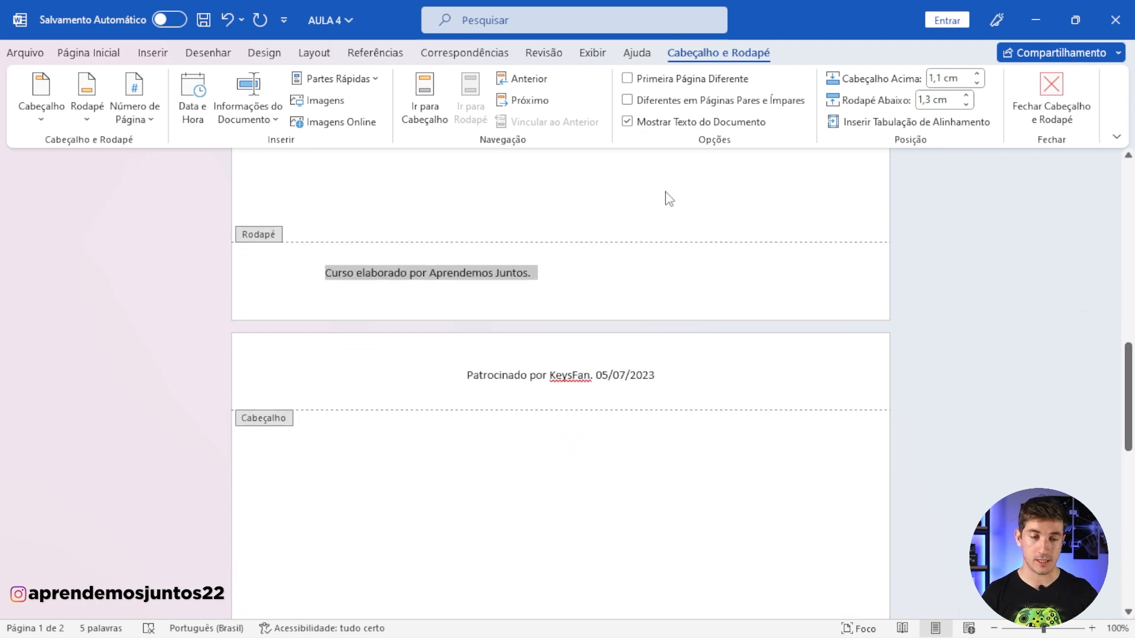
{"action": "left_click", "coordinate": [89, 53]}
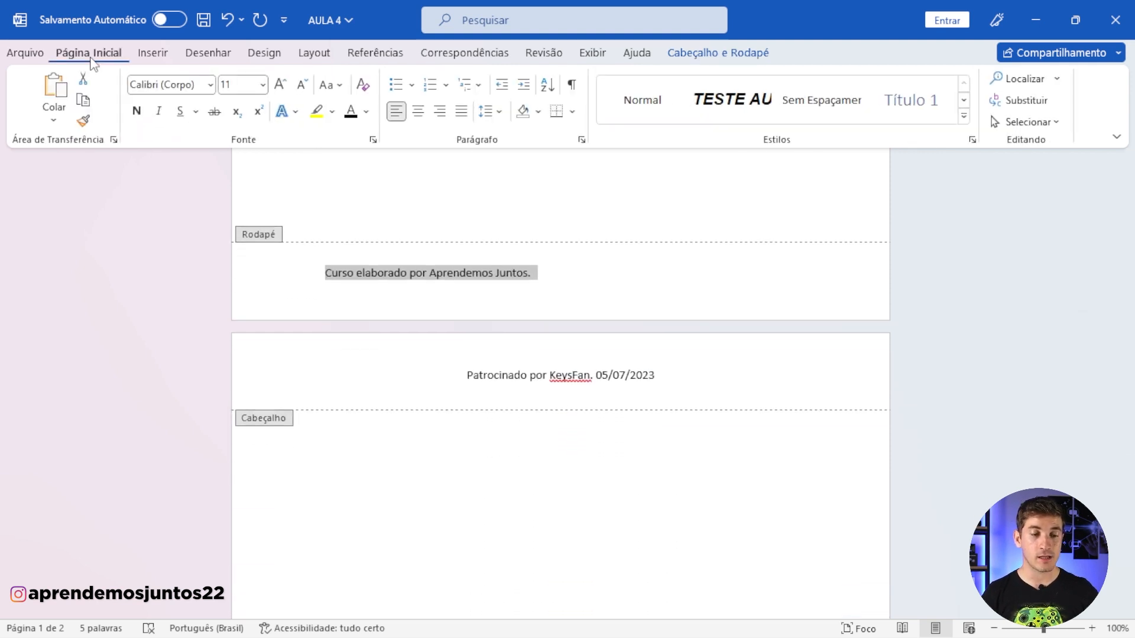
{"action": "left_click", "coordinate": [210, 85]}
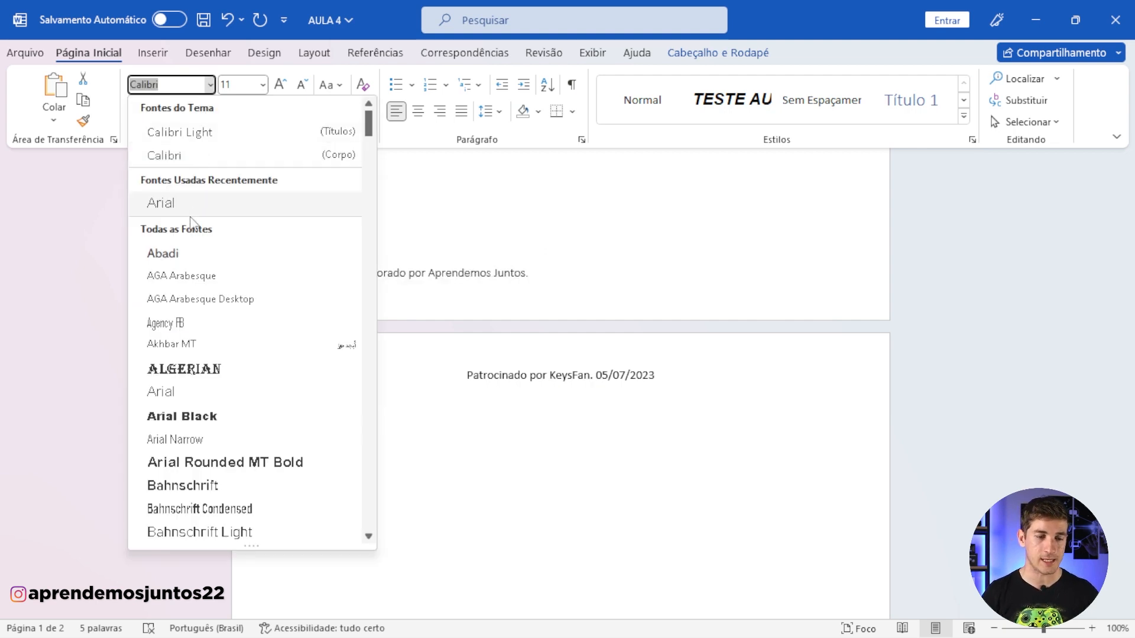
{"action": "left_click", "coordinate": [262, 86]}
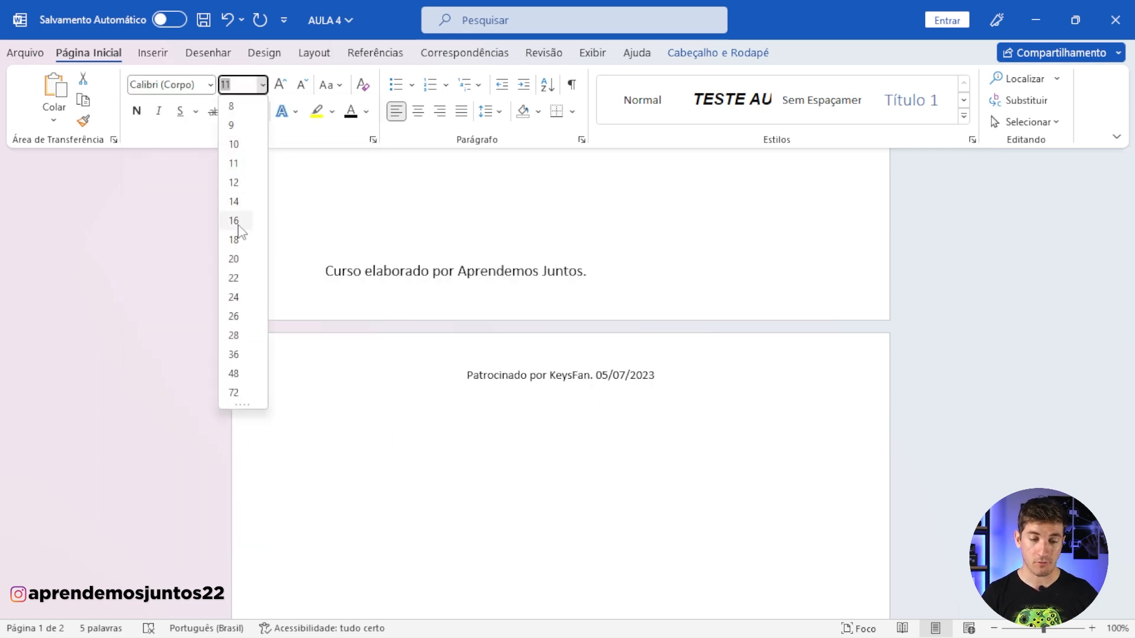
Step: Try centred and right alignment on the footer text, and return it to left alignment
{"action": "left_click", "coordinate": [419, 112]}
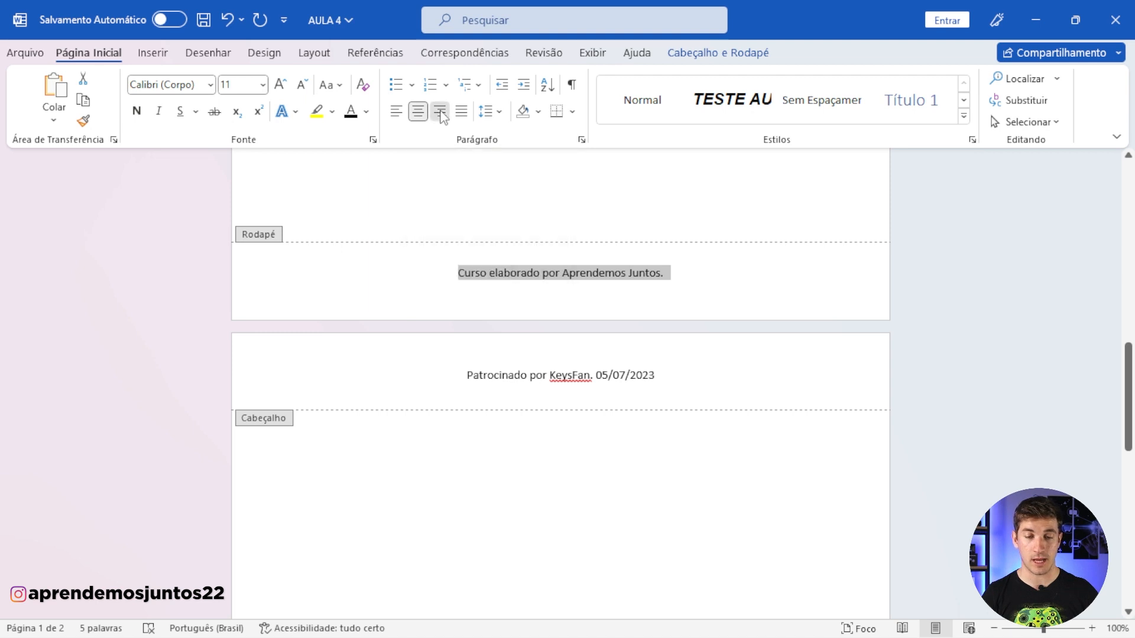
{"action": "left_click", "coordinate": [440, 112]}
{"action": "left_click", "coordinate": [397, 114]}
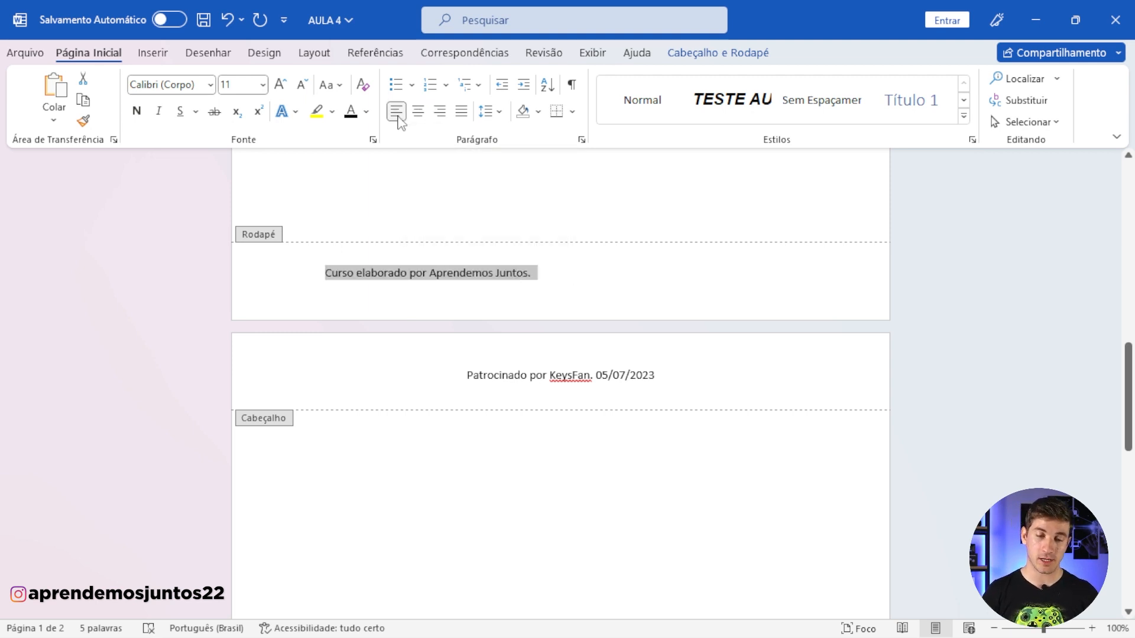
Step: Highlight the footer text in yellow
{"action": "left_click", "coordinate": [331, 112]}
{"action": "left_click", "coordinate": [321, 136]}
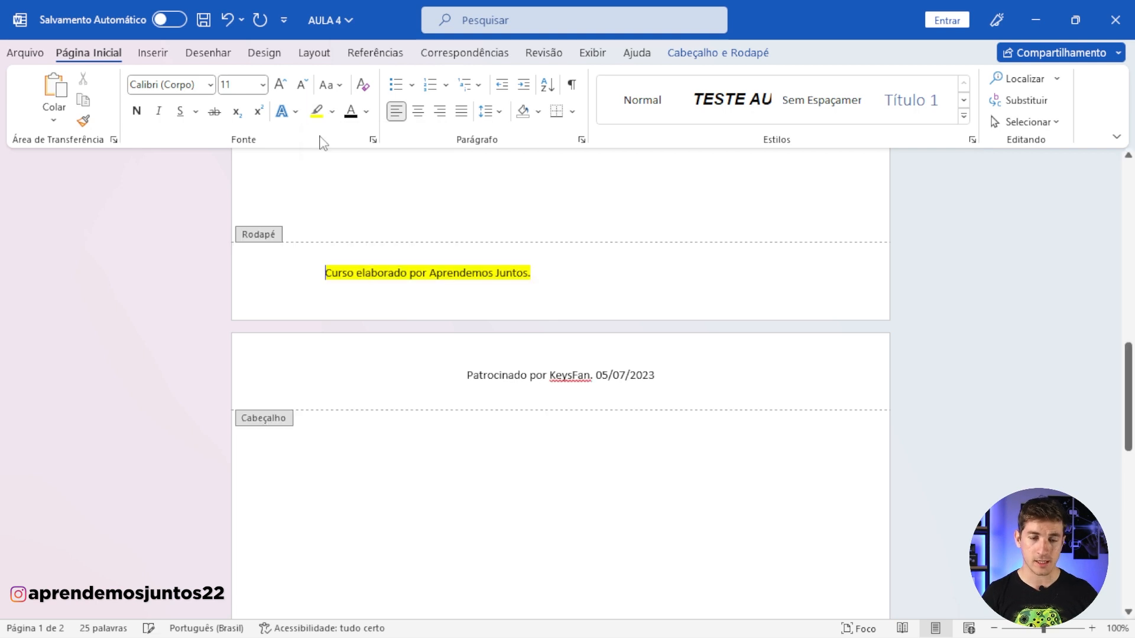